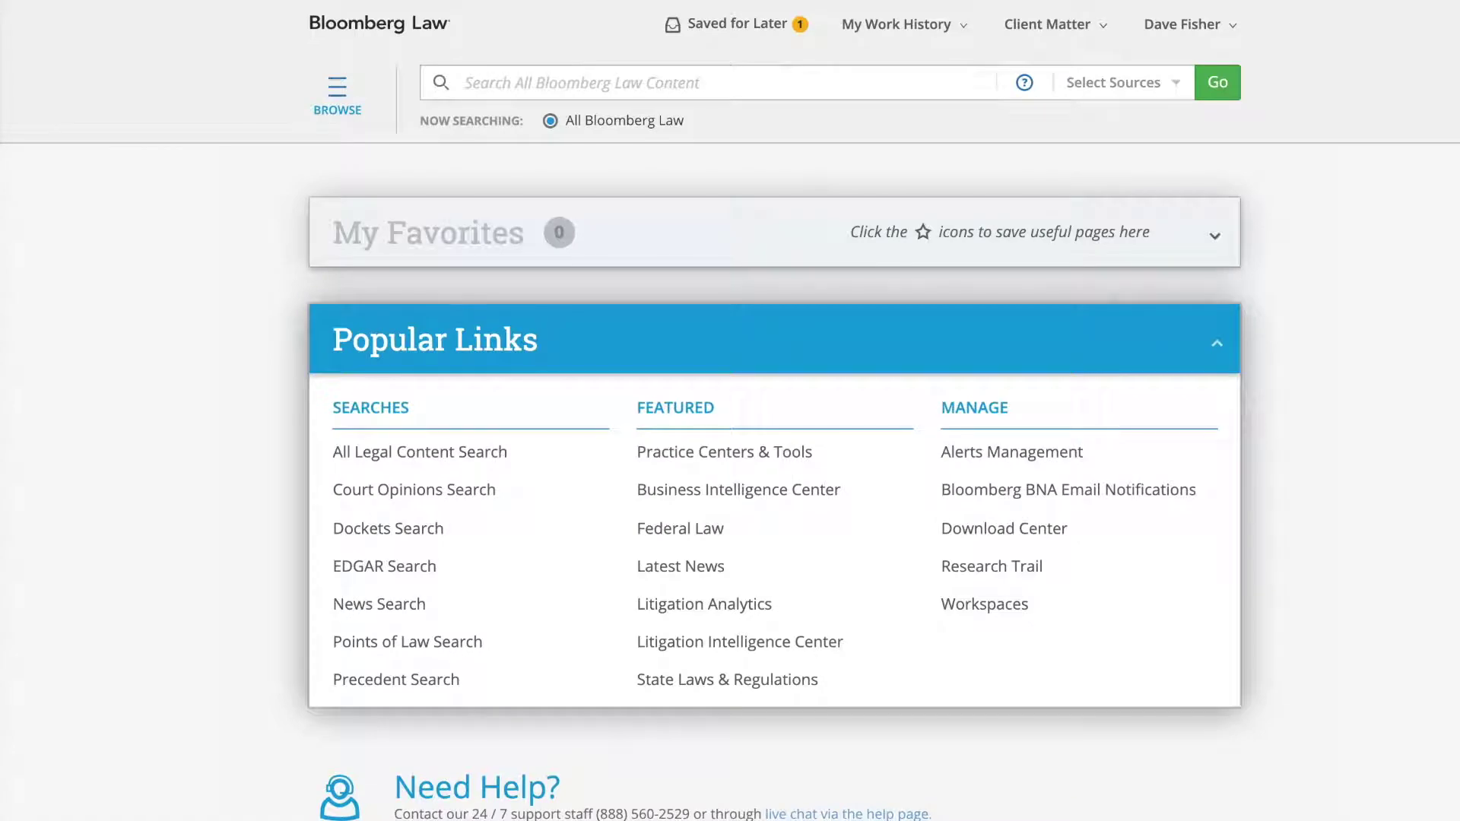
Step: Open the Dockets Search form from the Bloomberg Law search box
left_click(340, 96)
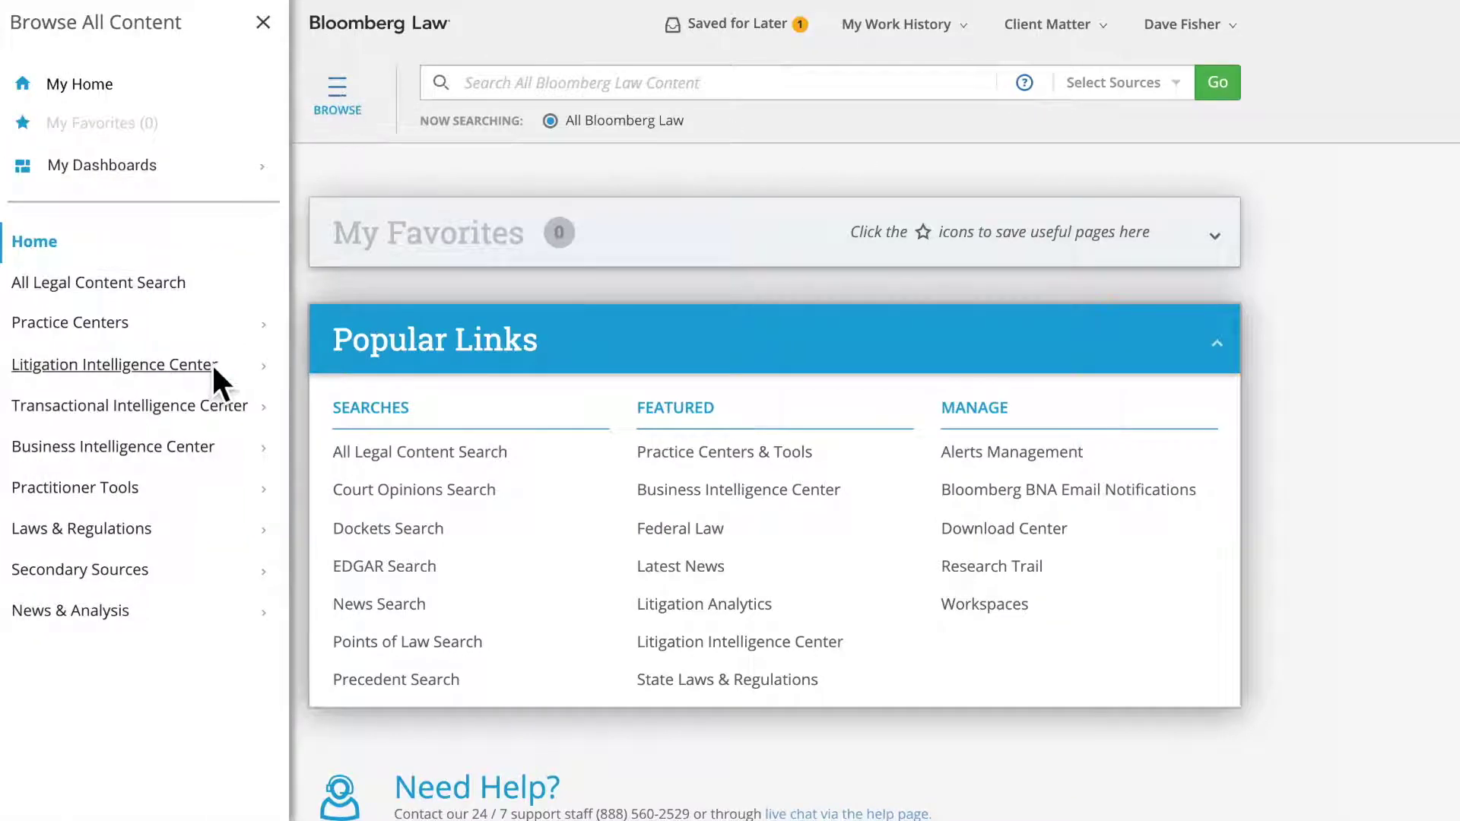
left_click(531, 86)
type("DOCKETS SEARCH")
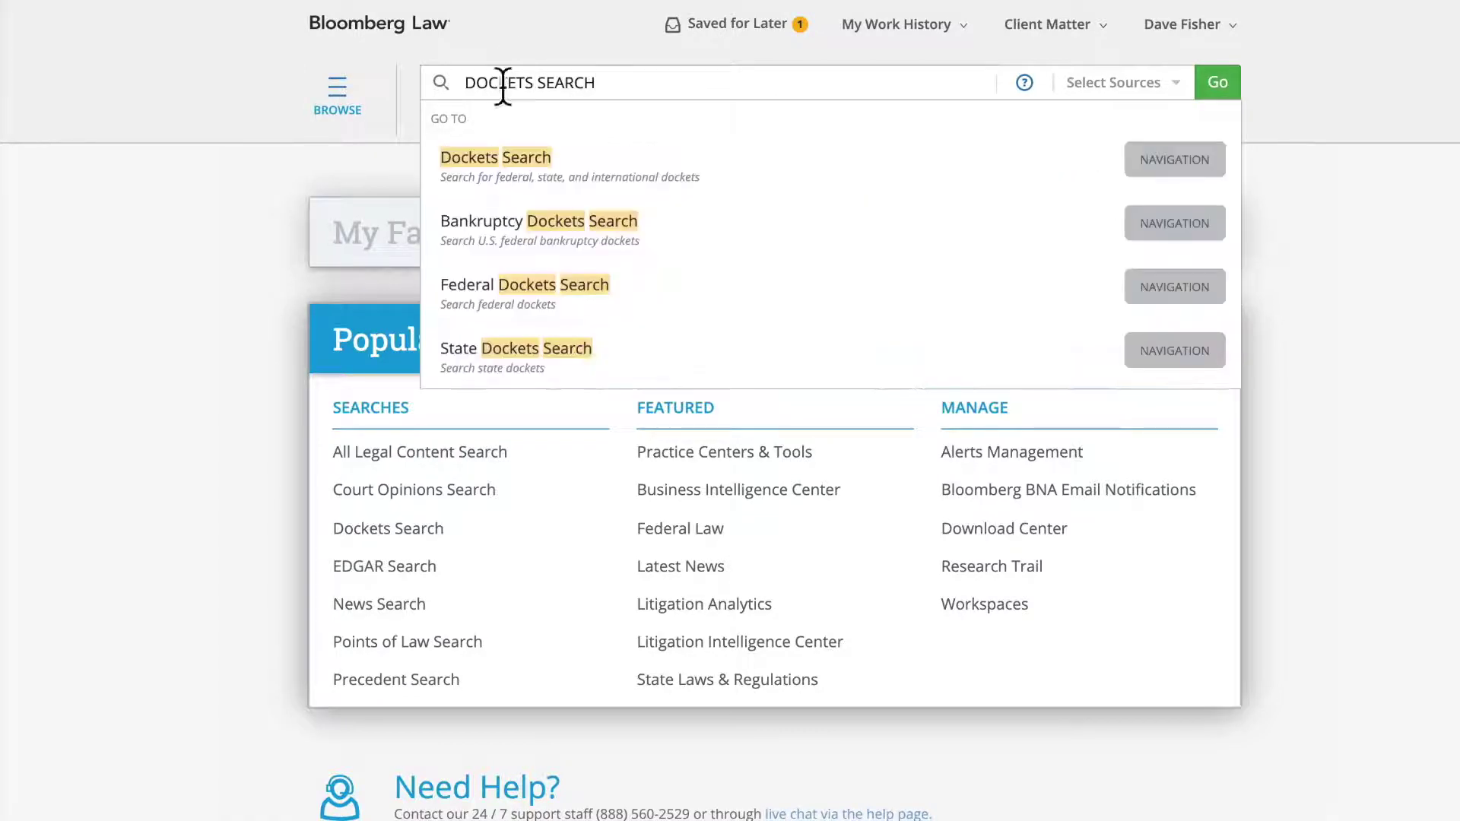
left_click(498, 182)
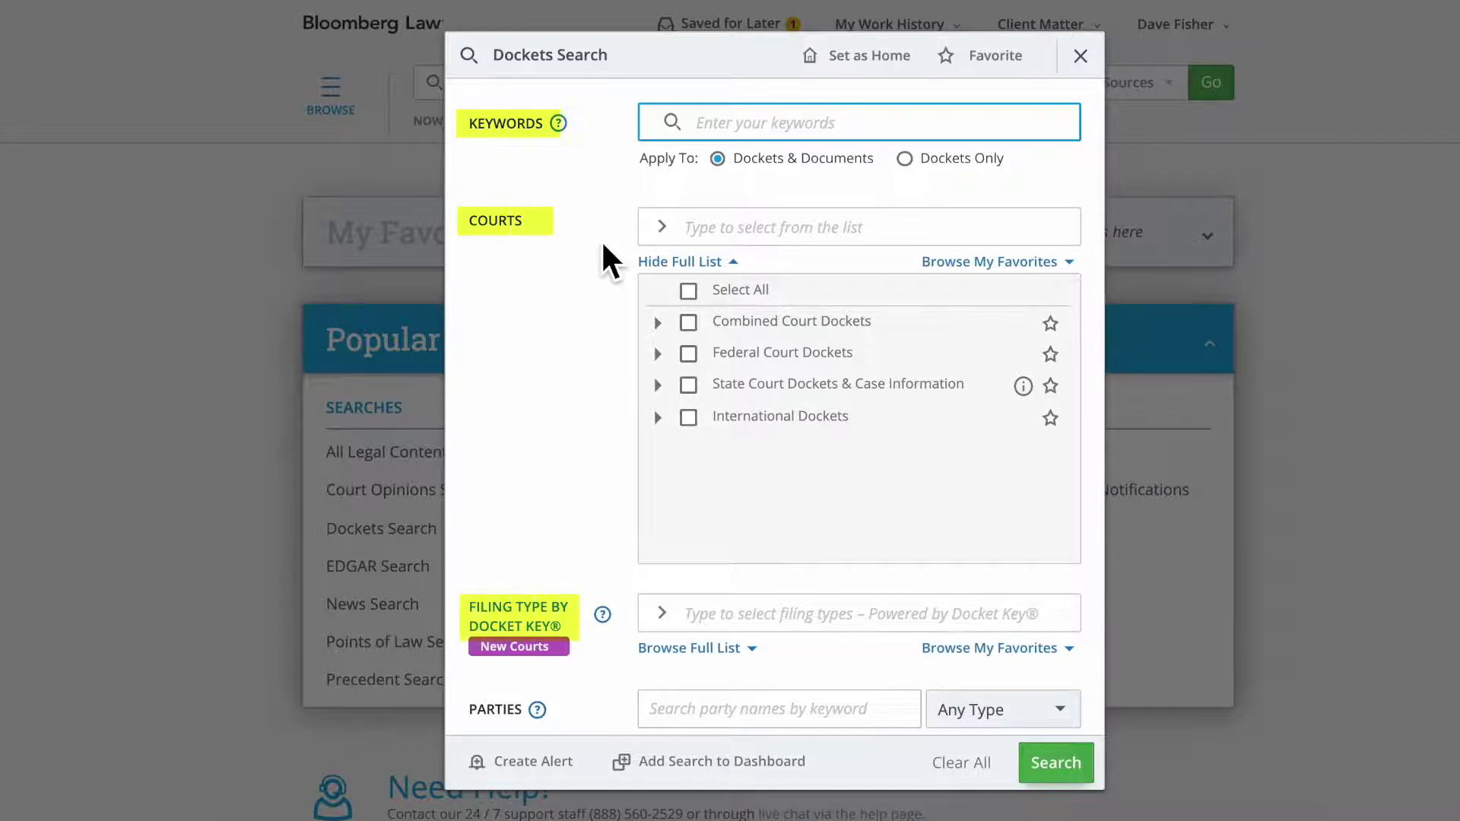
scroll(602, 245, "down", 3)
scroll(601, 238, "down", 3)
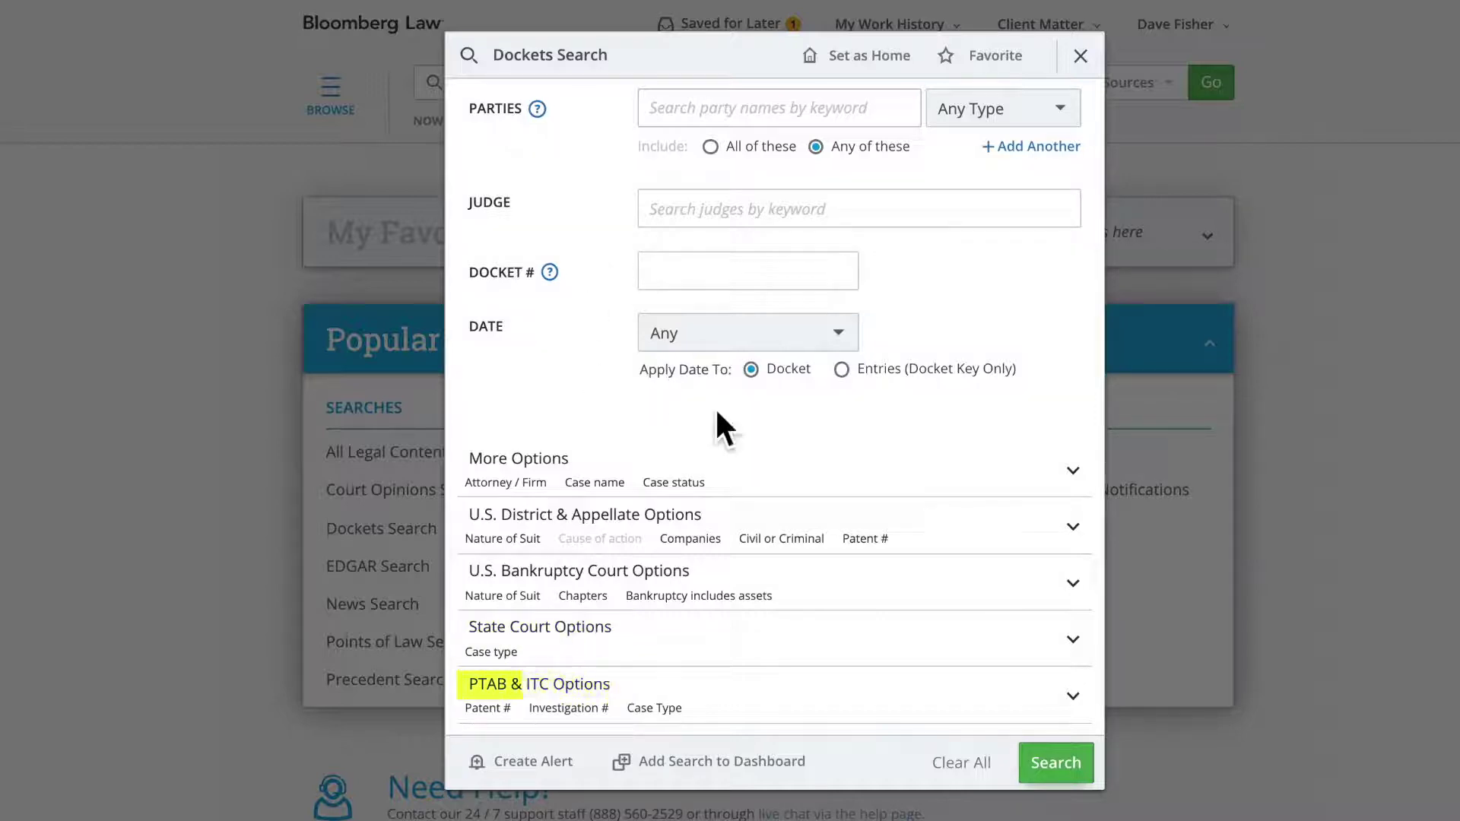
Step: Expand U.S. District & Appellate Options and begin entering a Nature of Suit
left_click(1074, 528)
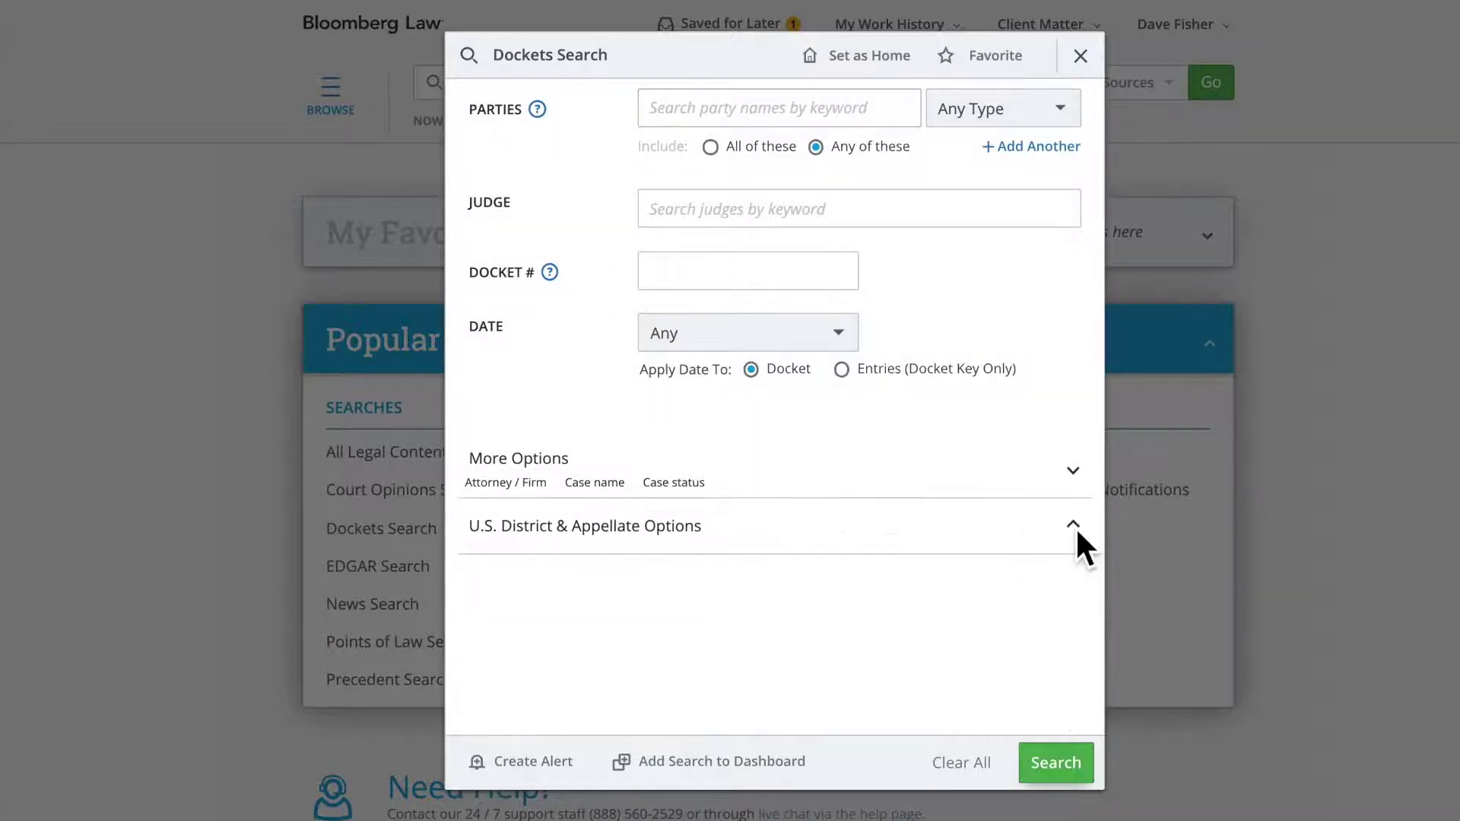
scroll(1077, 527, "down", 1)
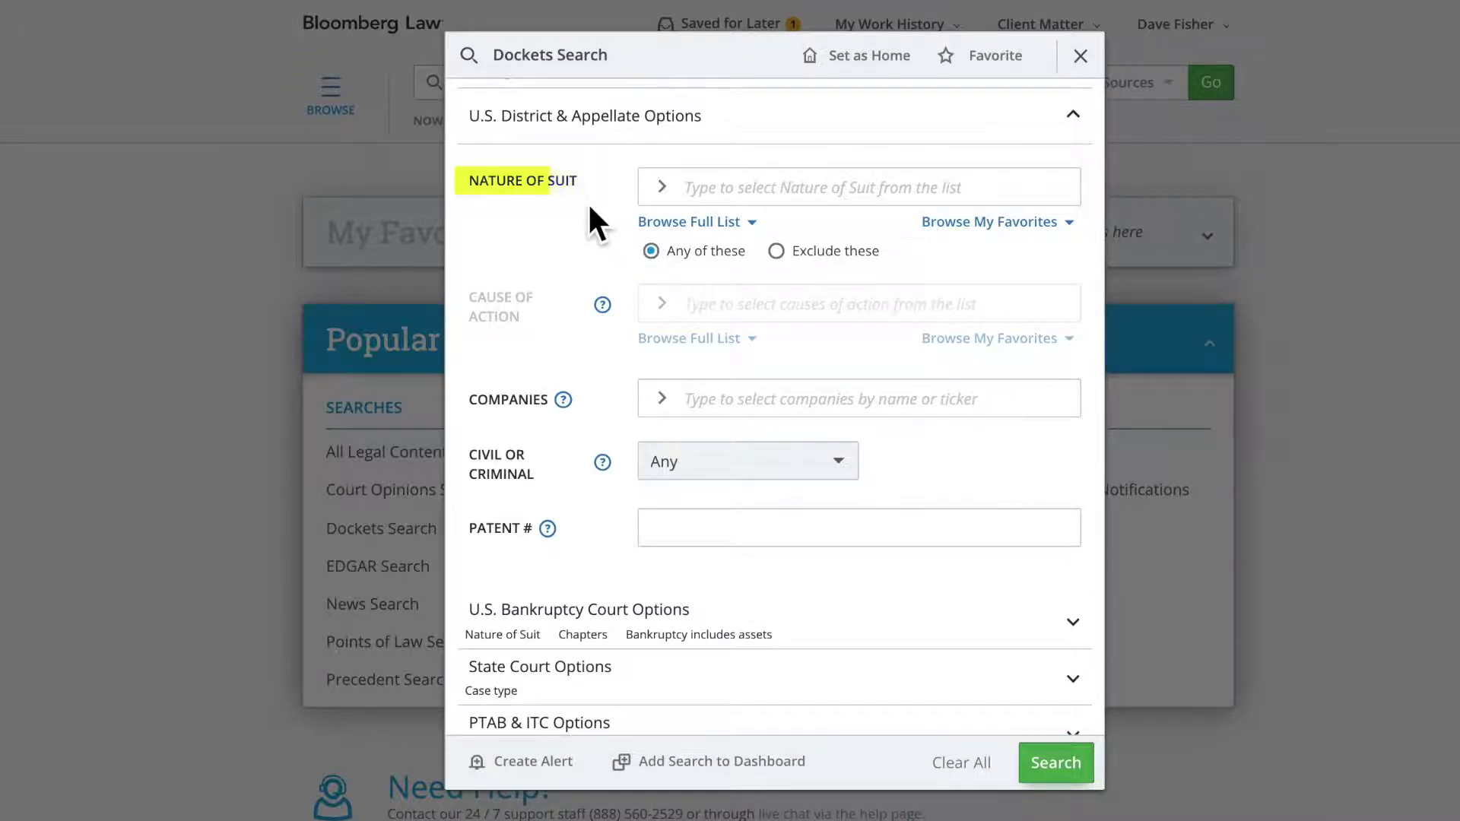
left_click(691, 194)
type("SECU")
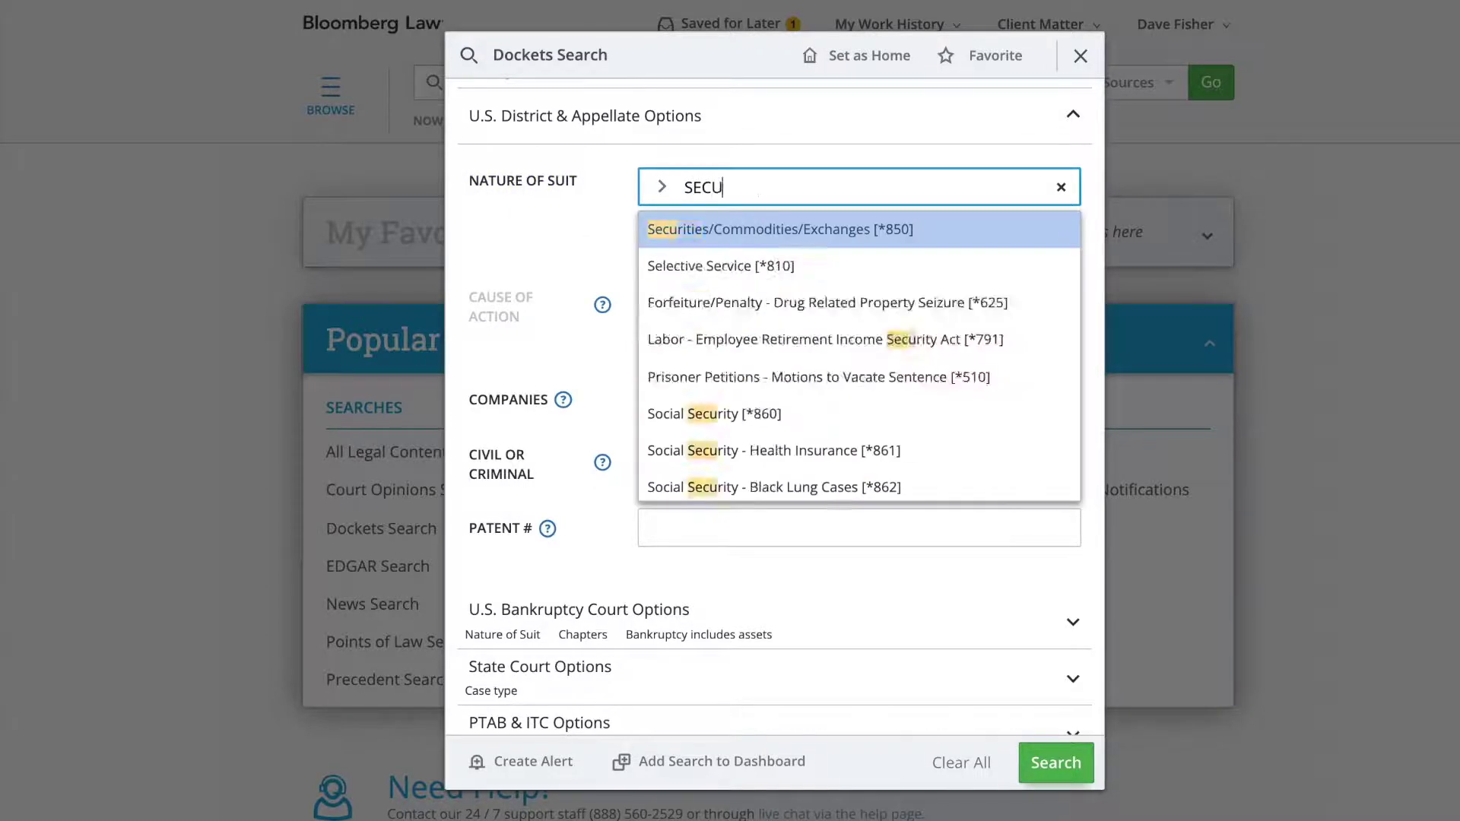
type("RITIES")
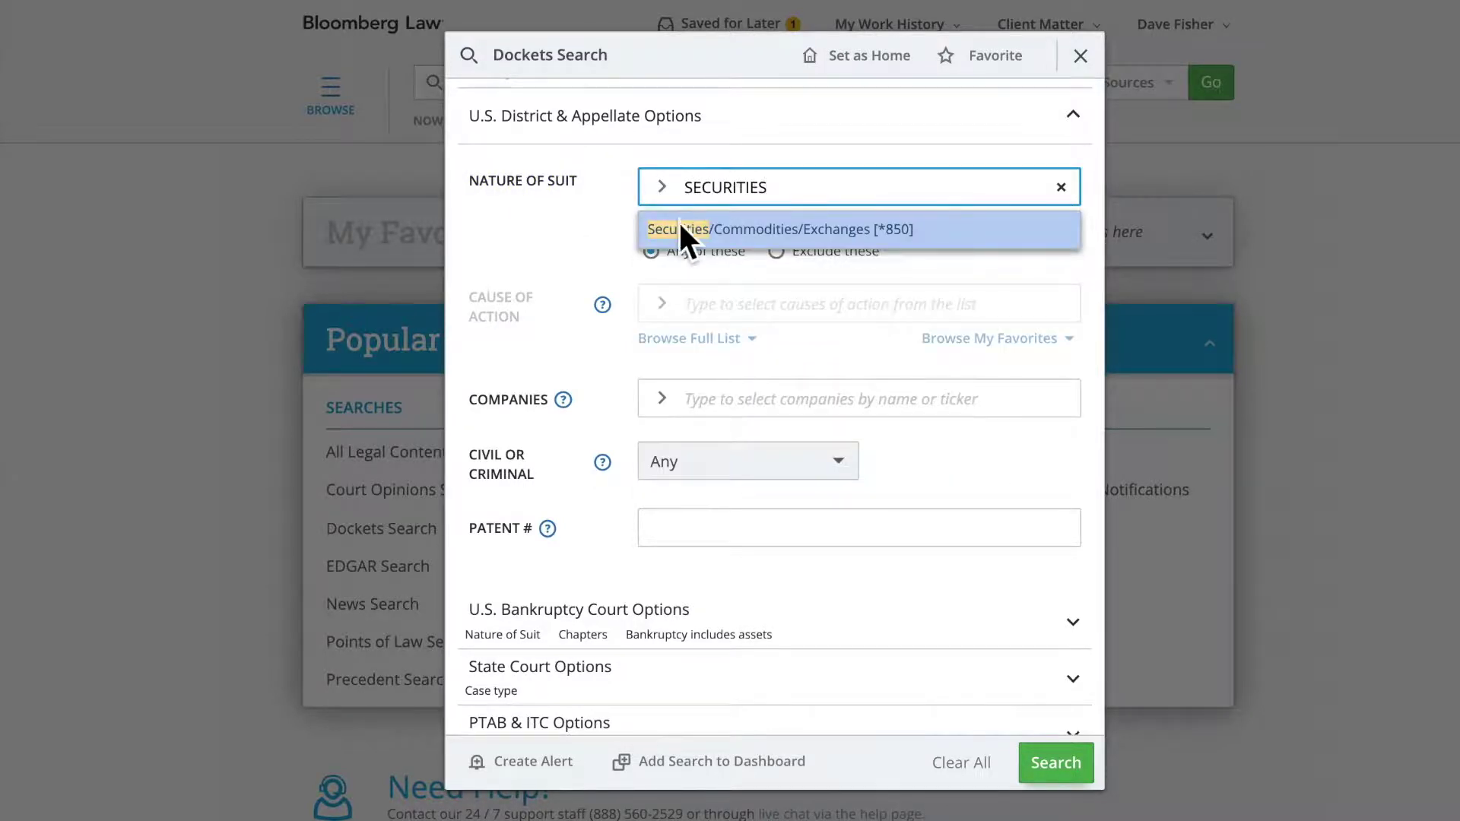
Step: Choose Securities/Commodities/Exchanges suits, enter a party, and add company American International Group Inc (U.S.)
left_click(679, 232)
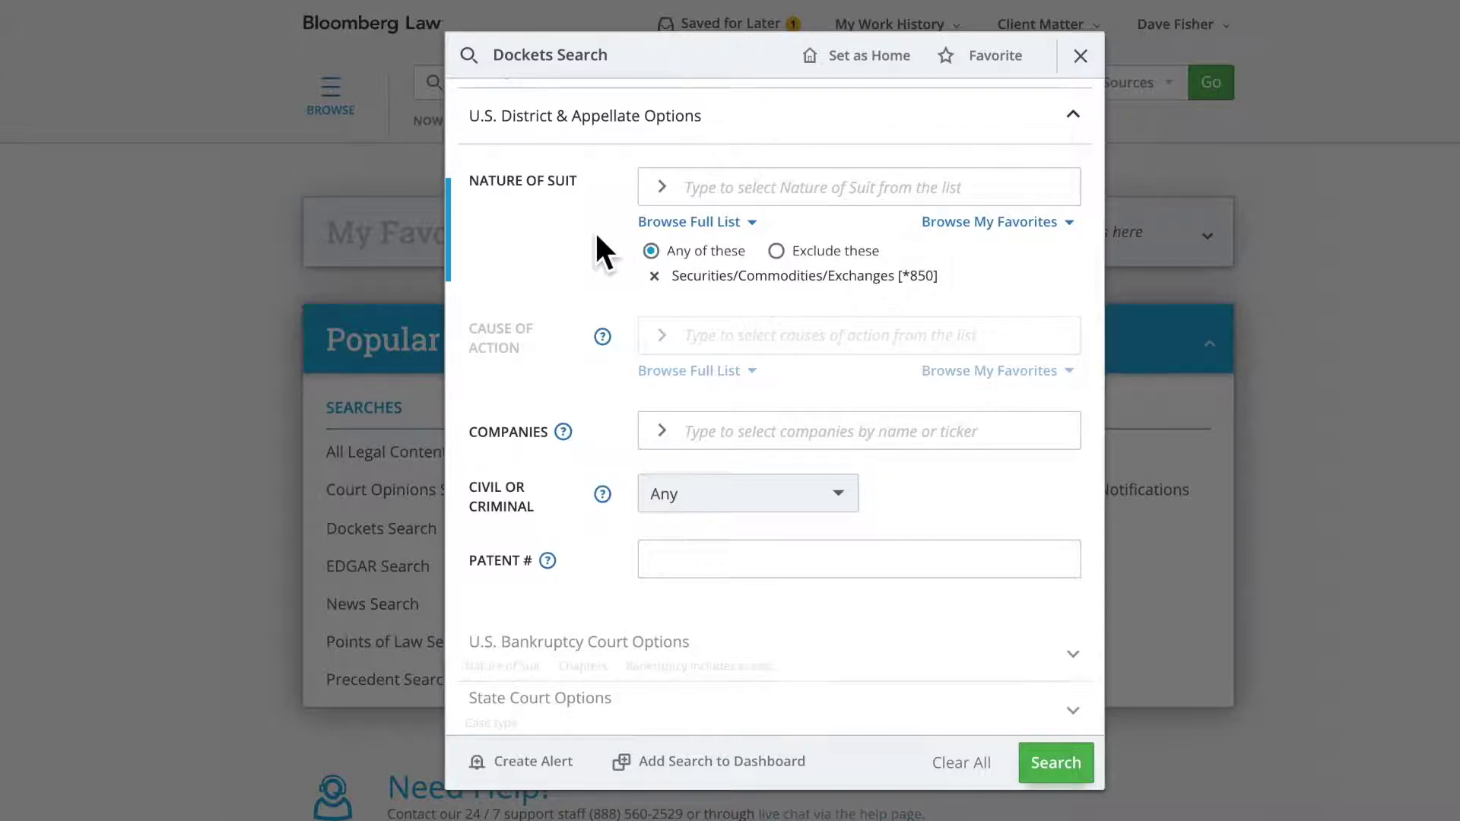
scroll(595, 234, "up", 1)
scroll(594, 234, "up", 3)
scroll(594, 235, "up", 2)
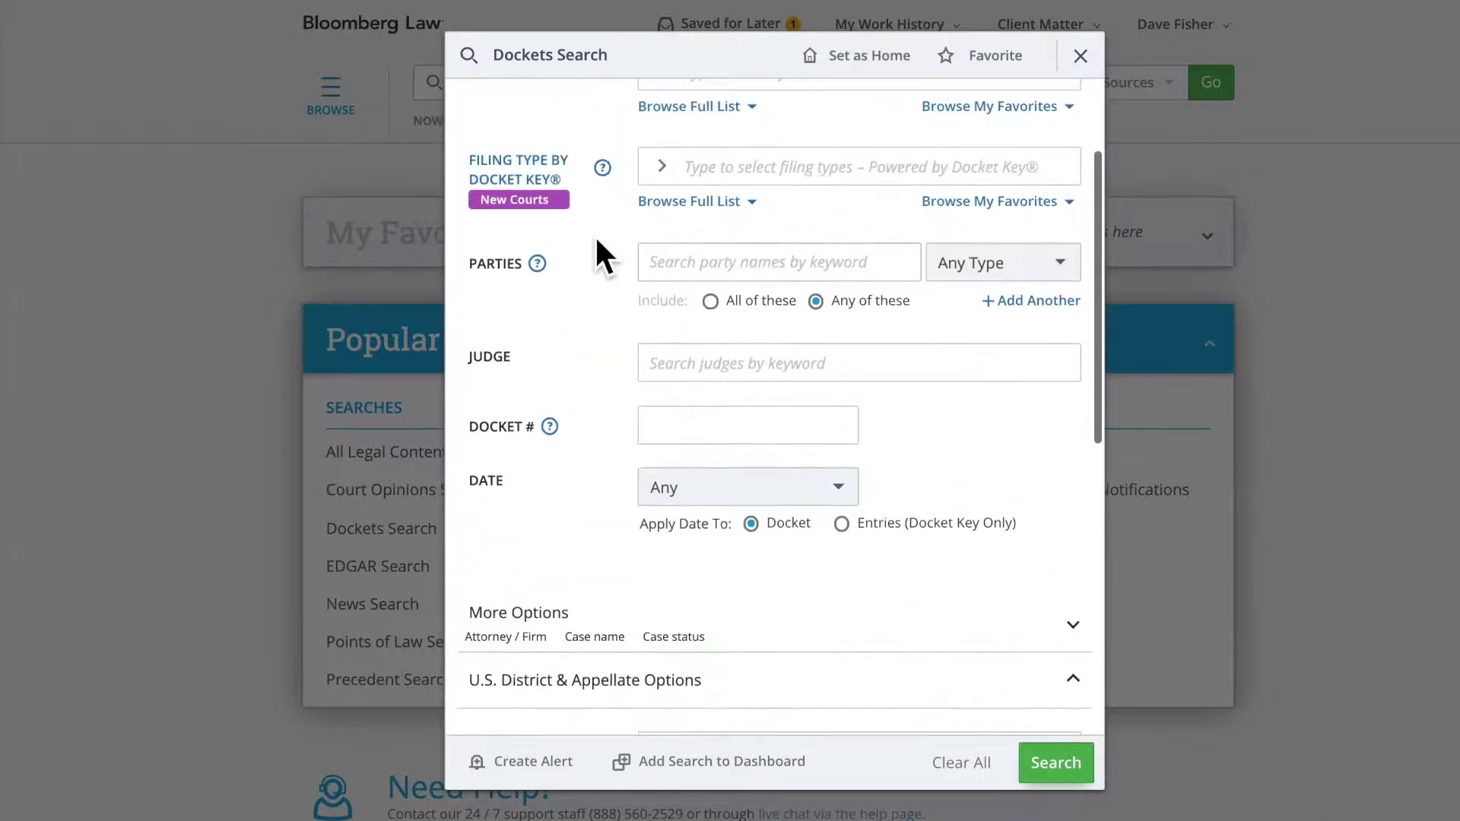
left_click(687, 264)
type("JOHN SMITH")
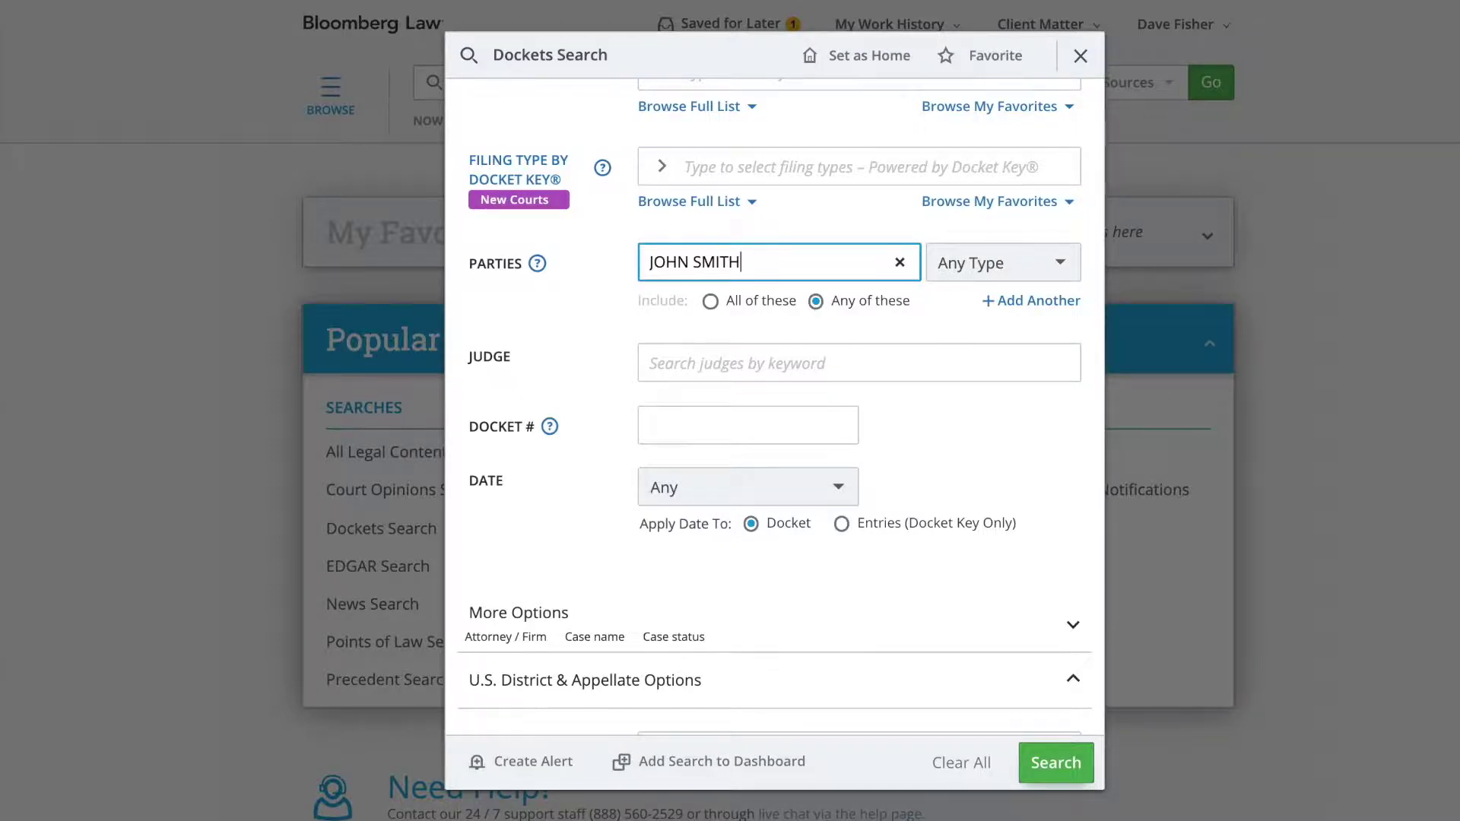
scroll(733, 366, "down", 3)
scroll(732, 365, "down", 3)
left_click(732, 361)
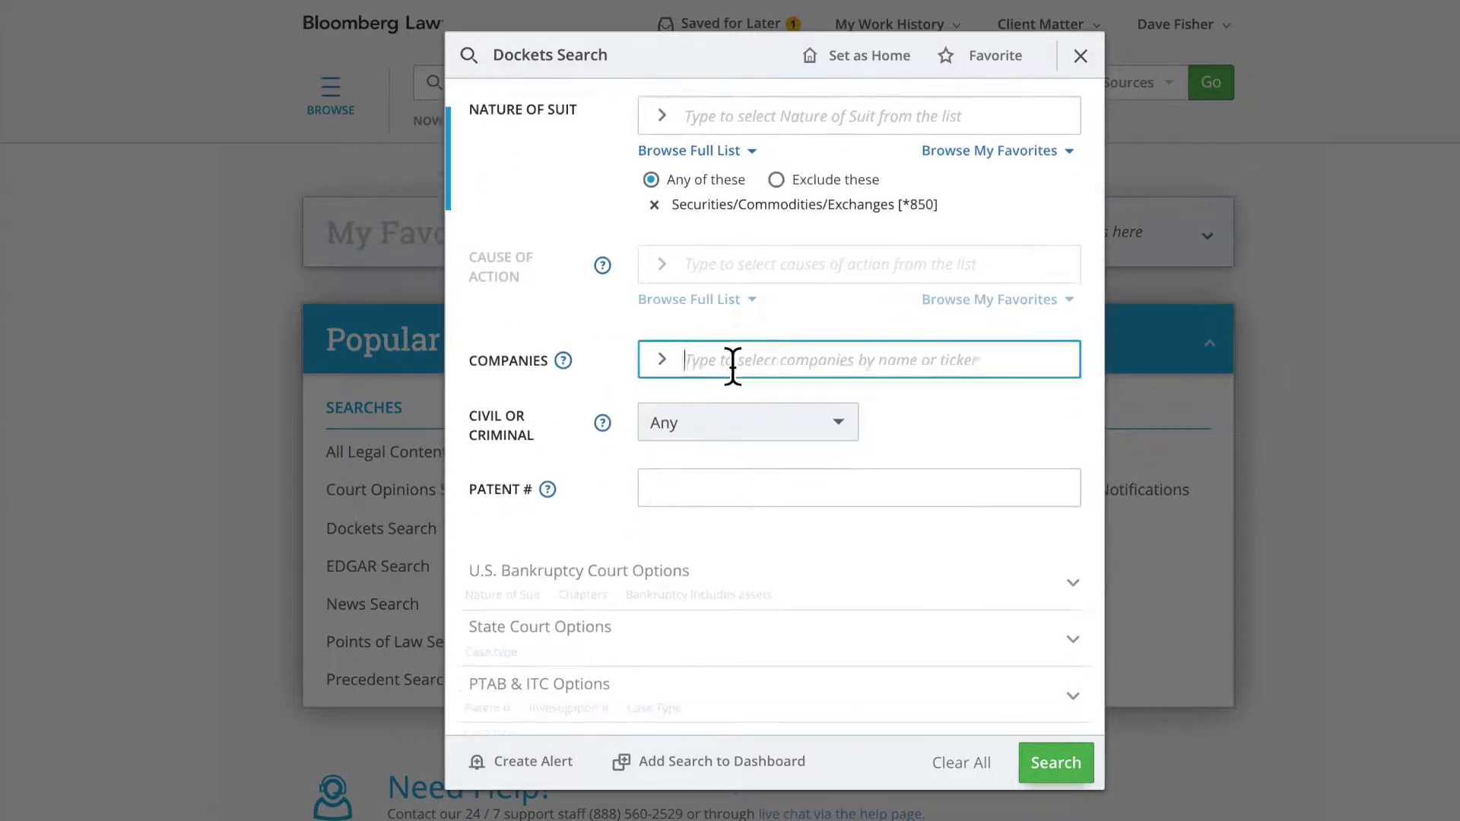
type("AMERICAN INTERNATIONAL GROUP")
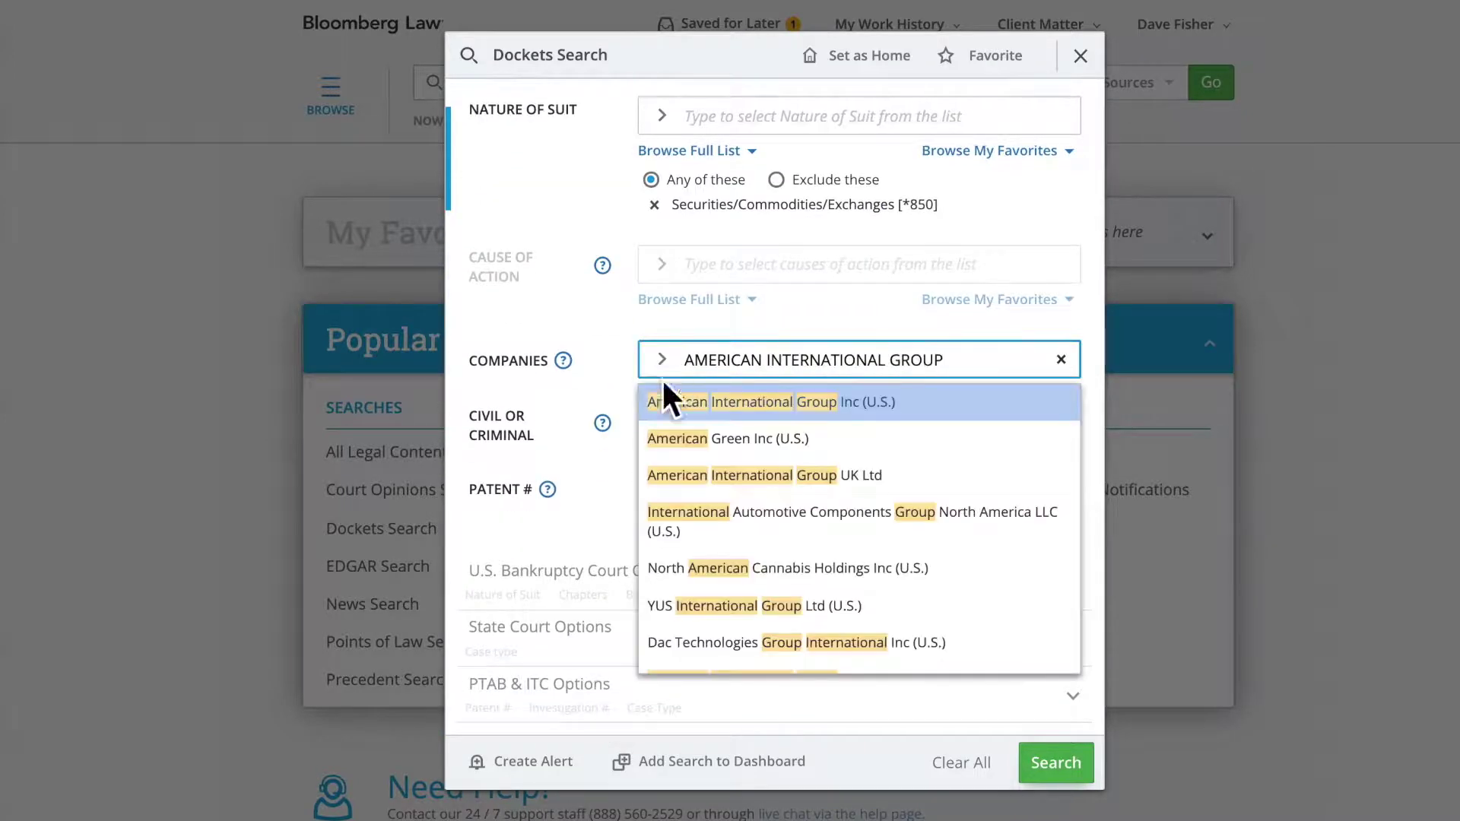
left_click(670, 400)
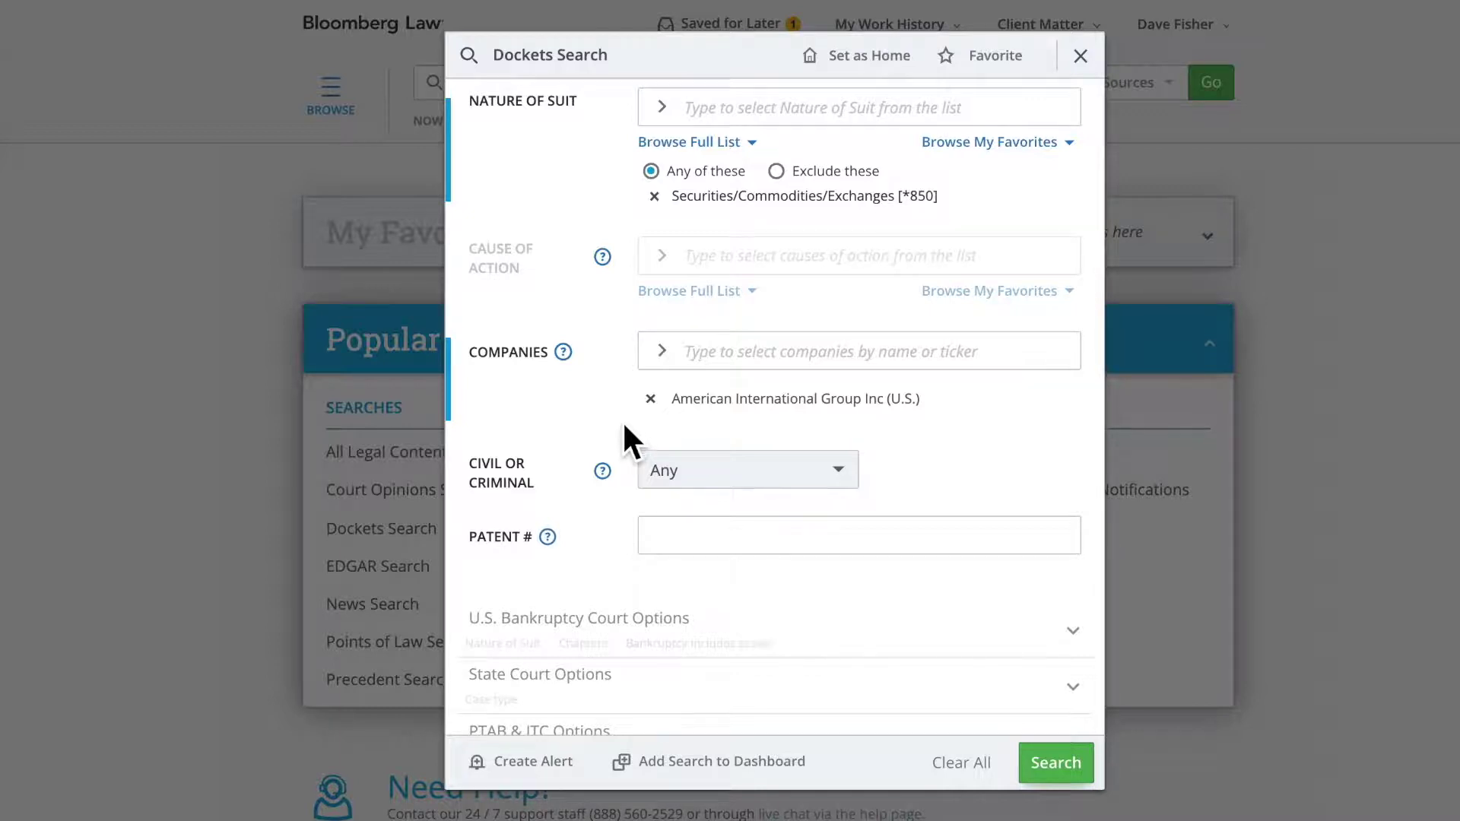
Step: Save a weekly alert titled SAMPLE SEARCH, then reset all search criteria
left_click(532, 760)
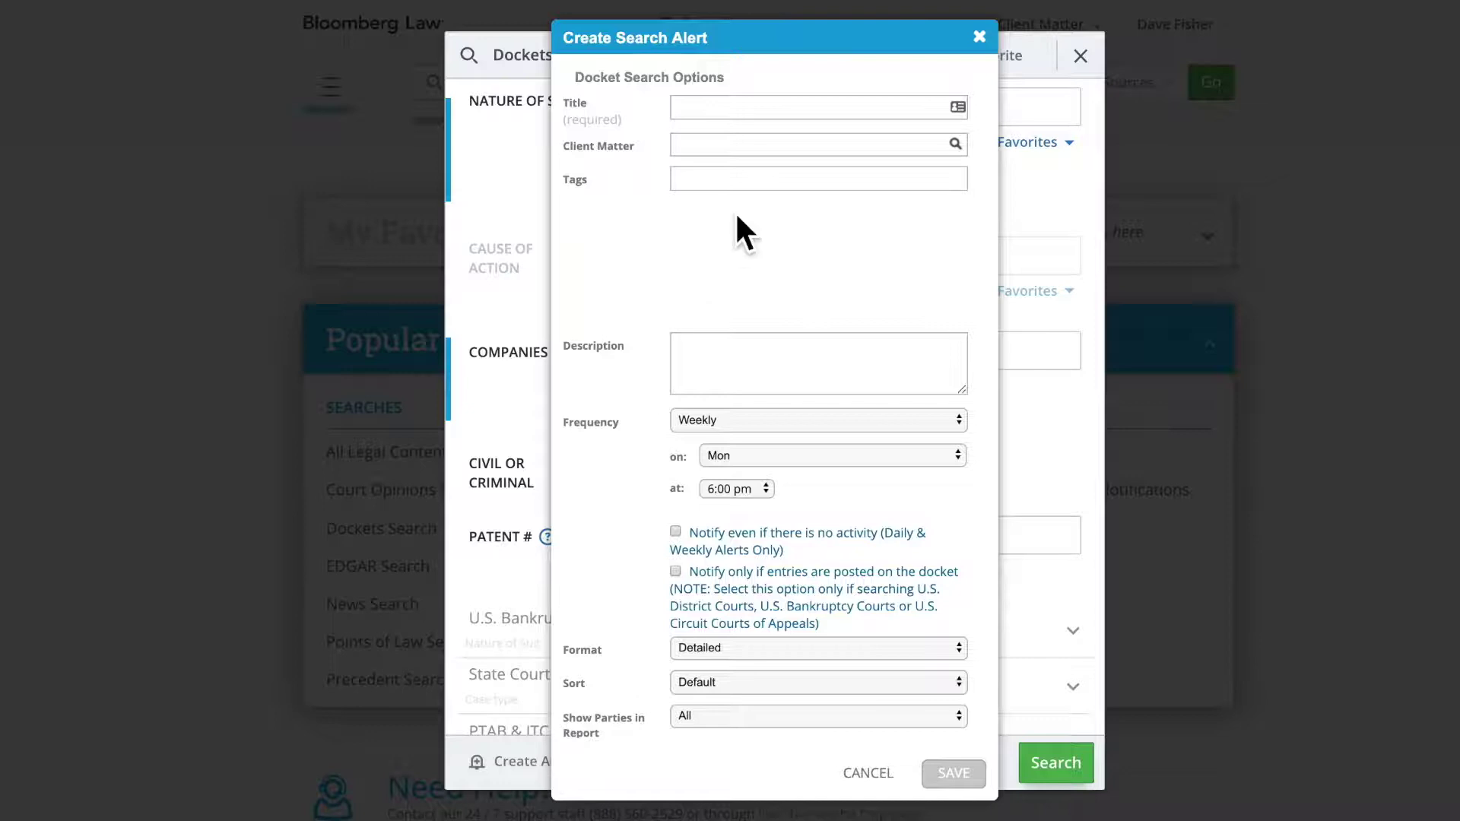
left_click(758, 110)
type("SAMPL")
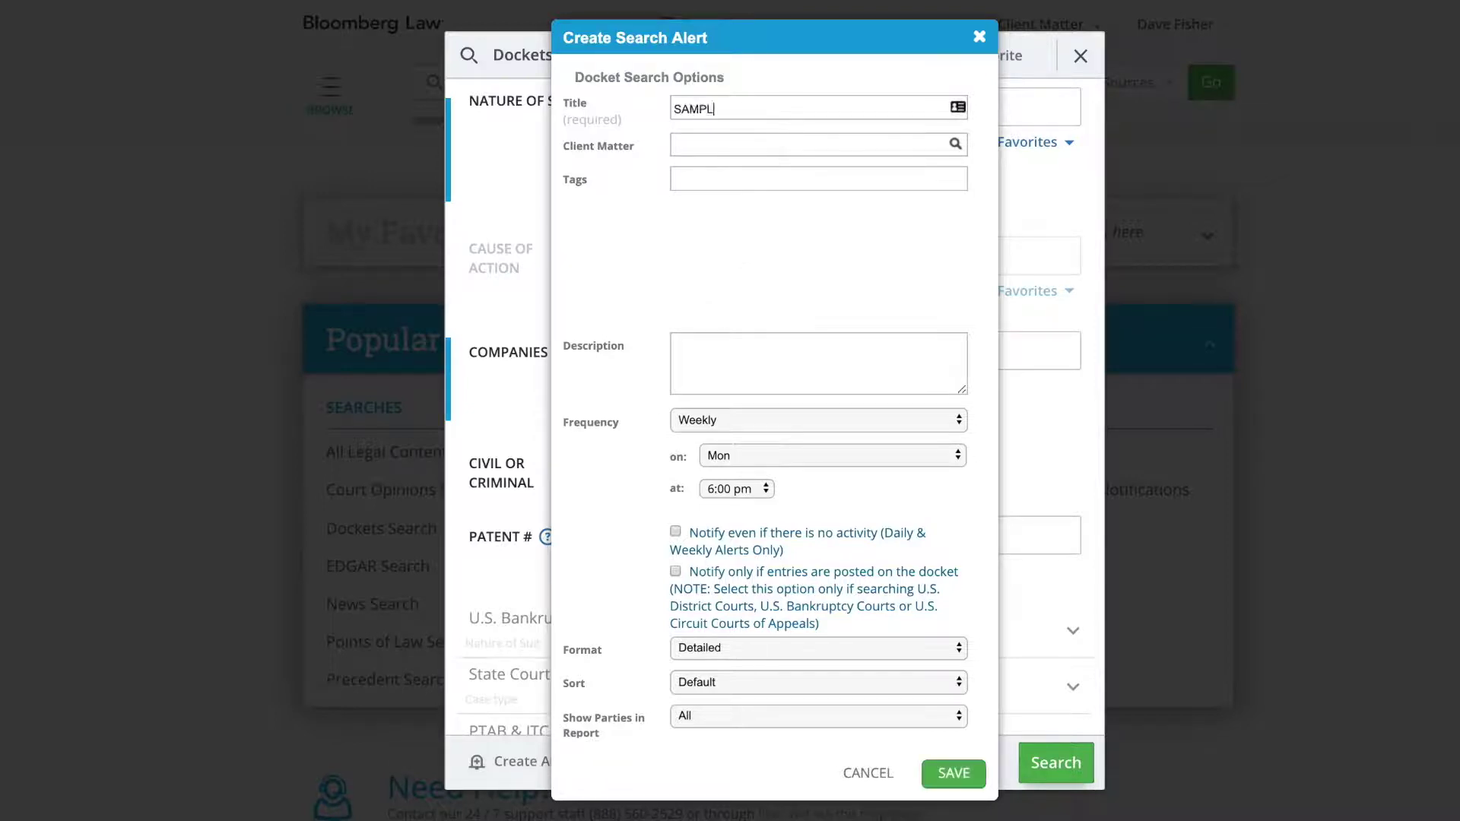
type("E SEARCH")
left_click(852, 420)
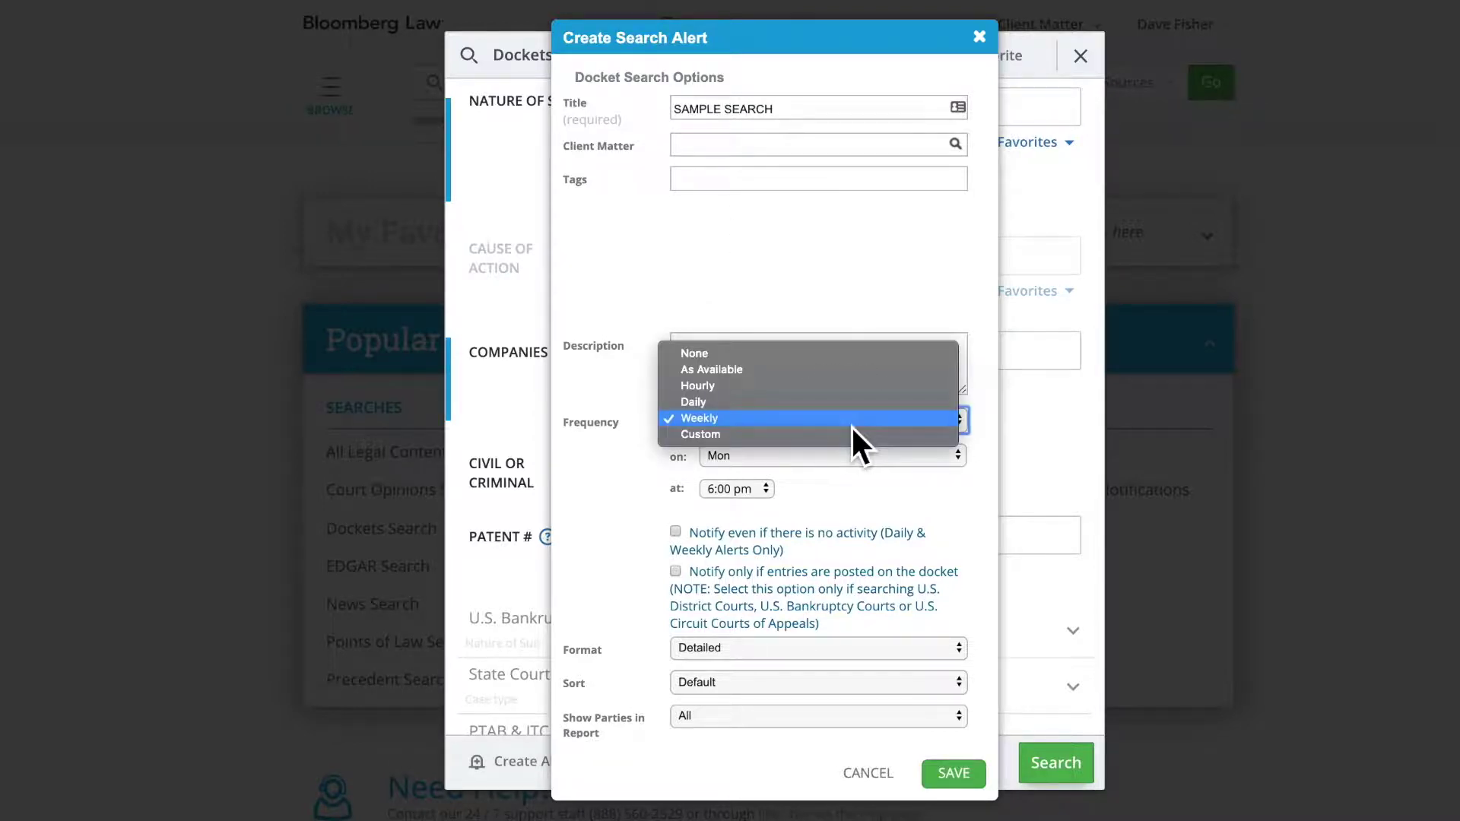
left_click(852, 426)
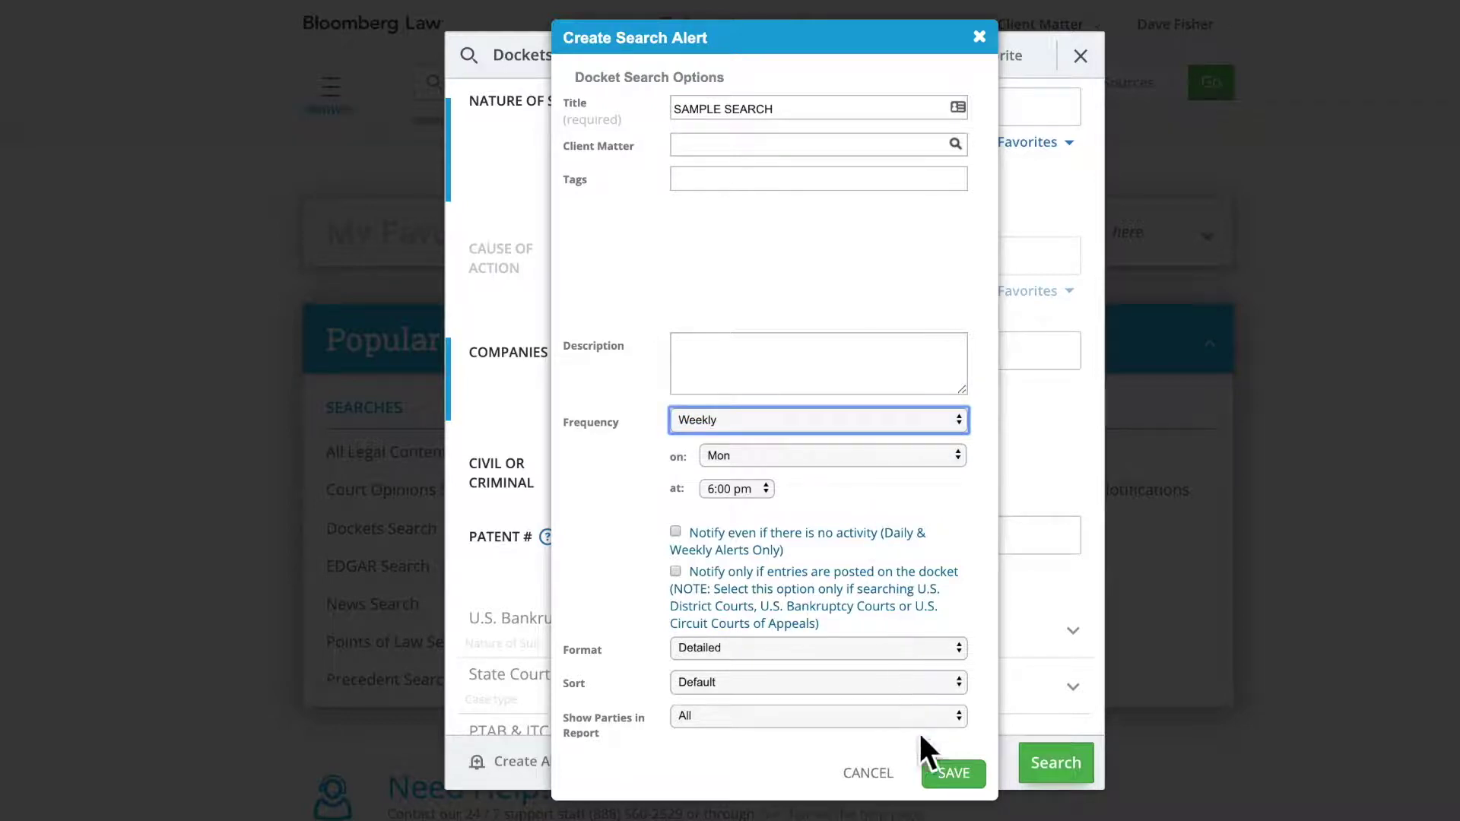
left_click(947, 781)
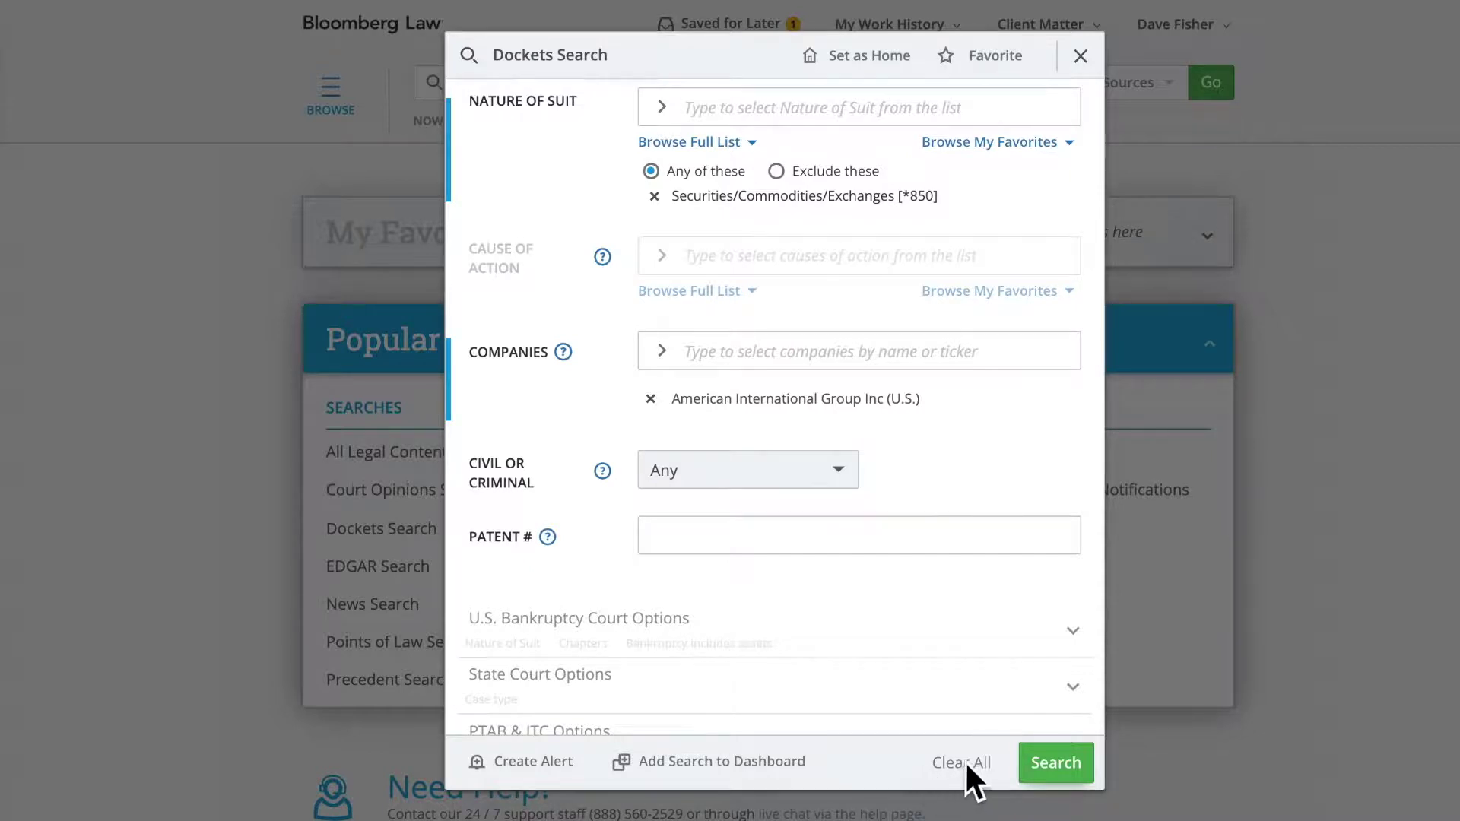
left_click(972, 760)
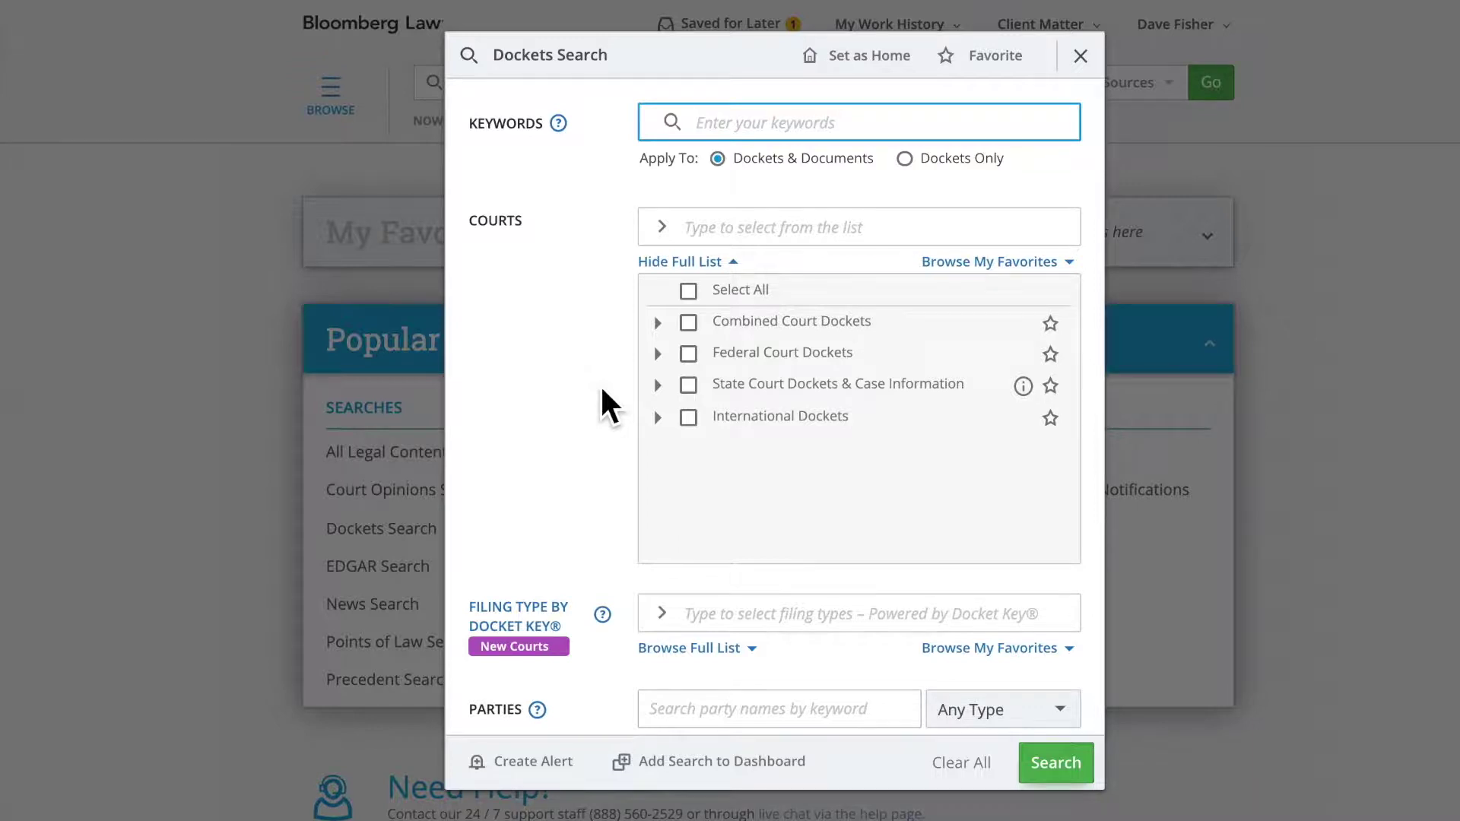
Step: Add Southern District of New York as a court, star it, and show favourites
left_click(721, 231)
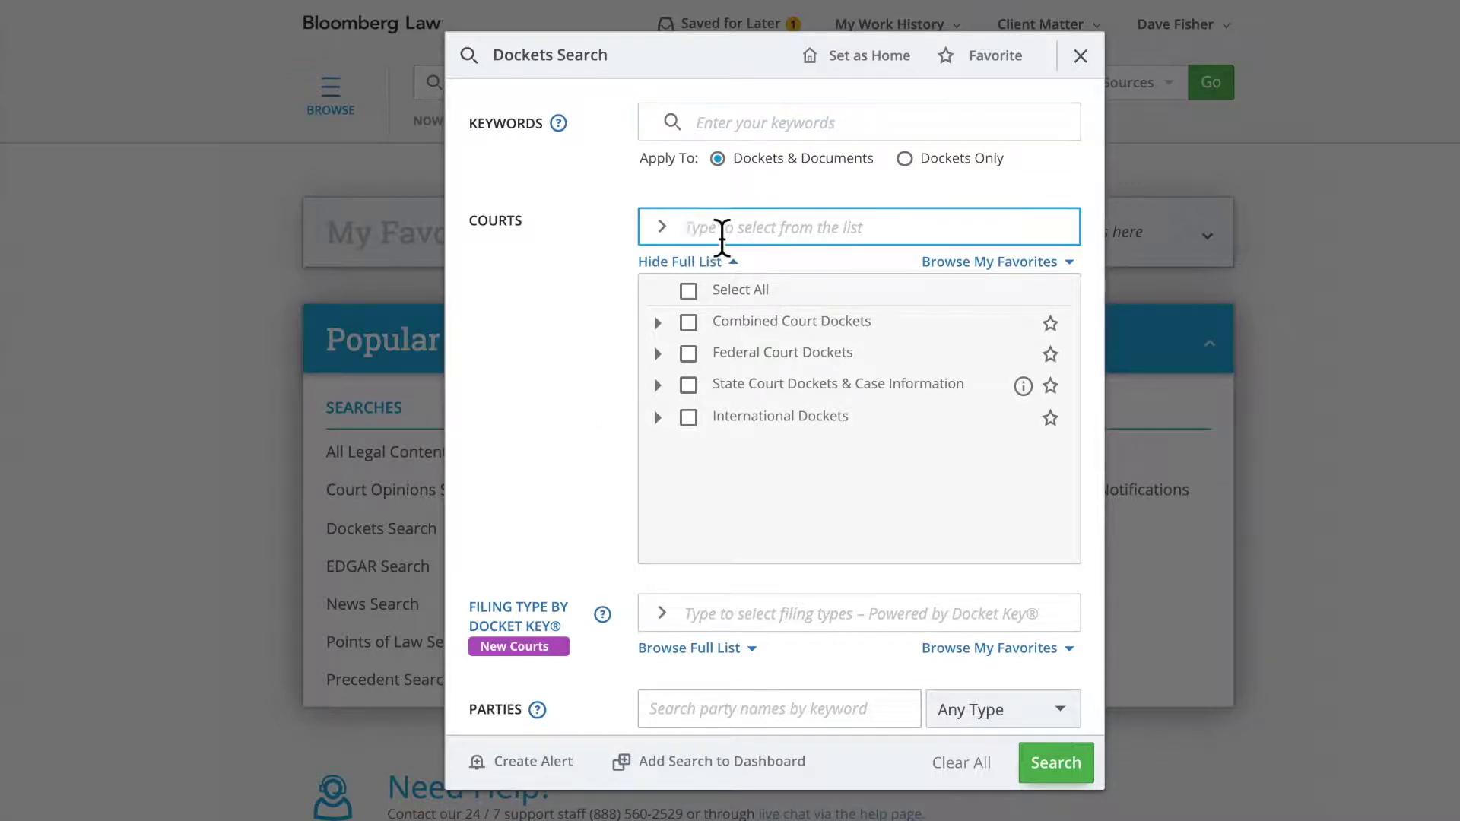
type("SOUTHERN DISTRICT OF NEW YORK")
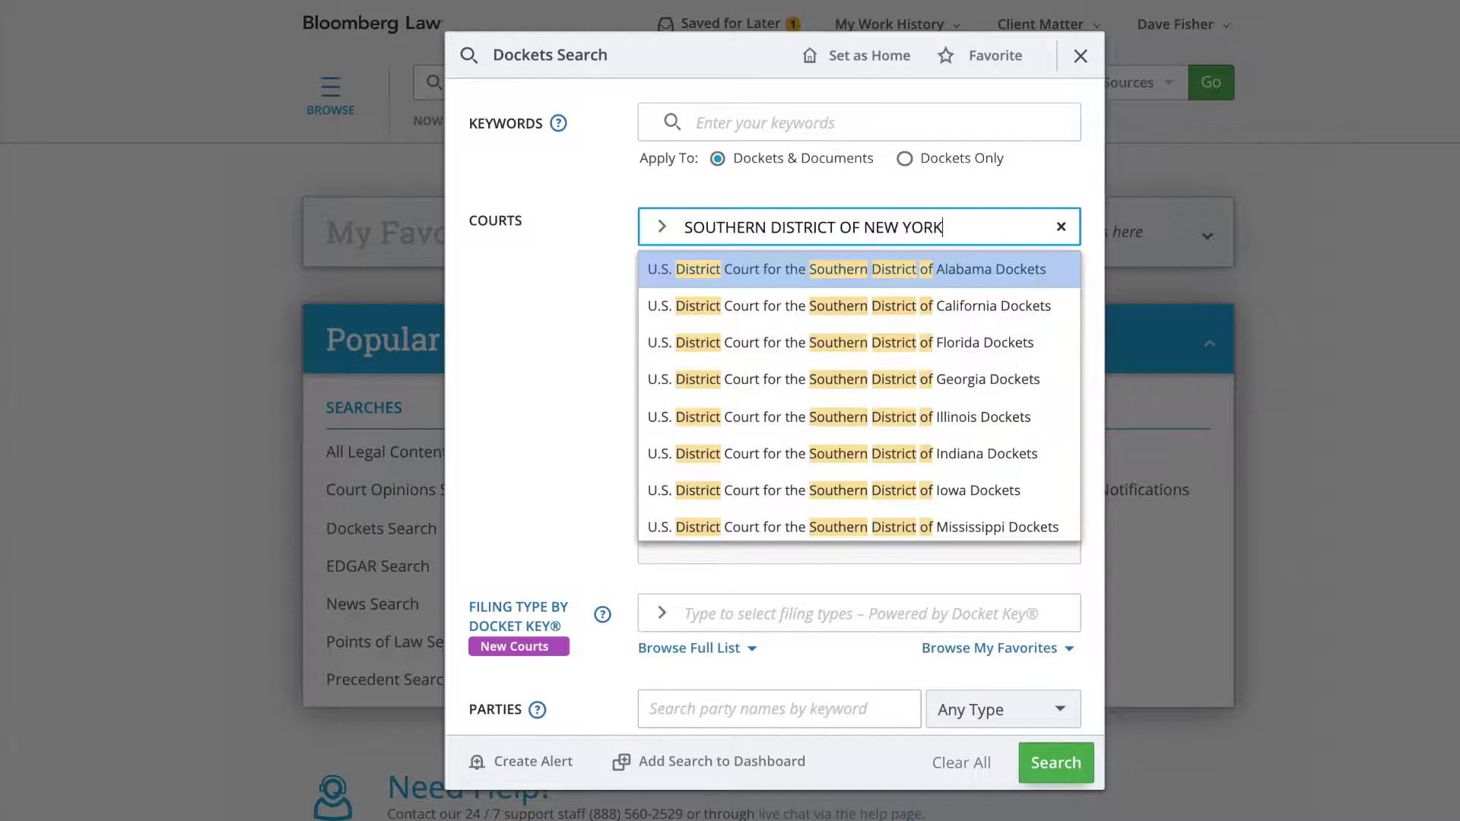
left_click(683, 271)
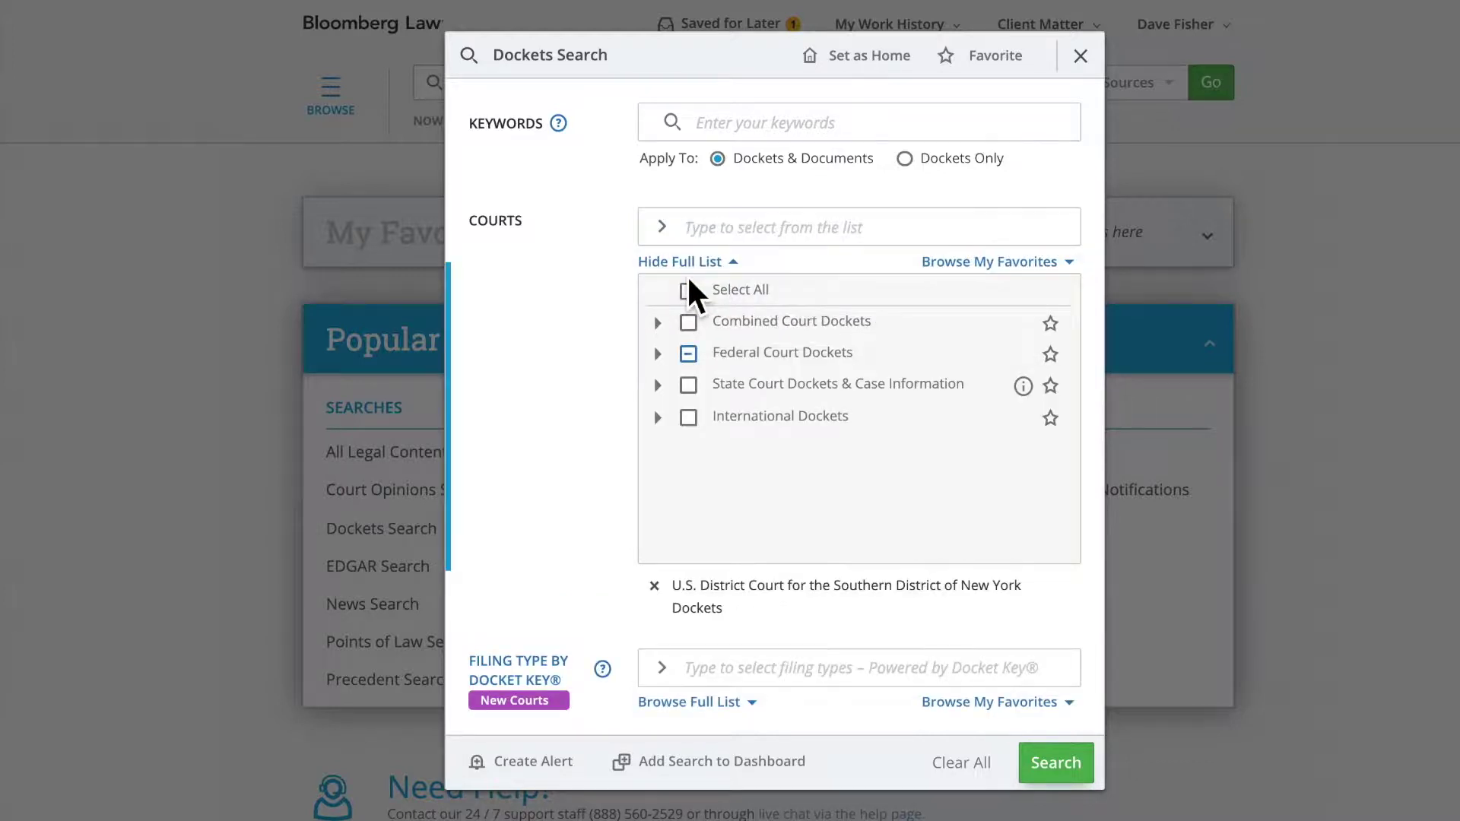
left_click(659, 353)
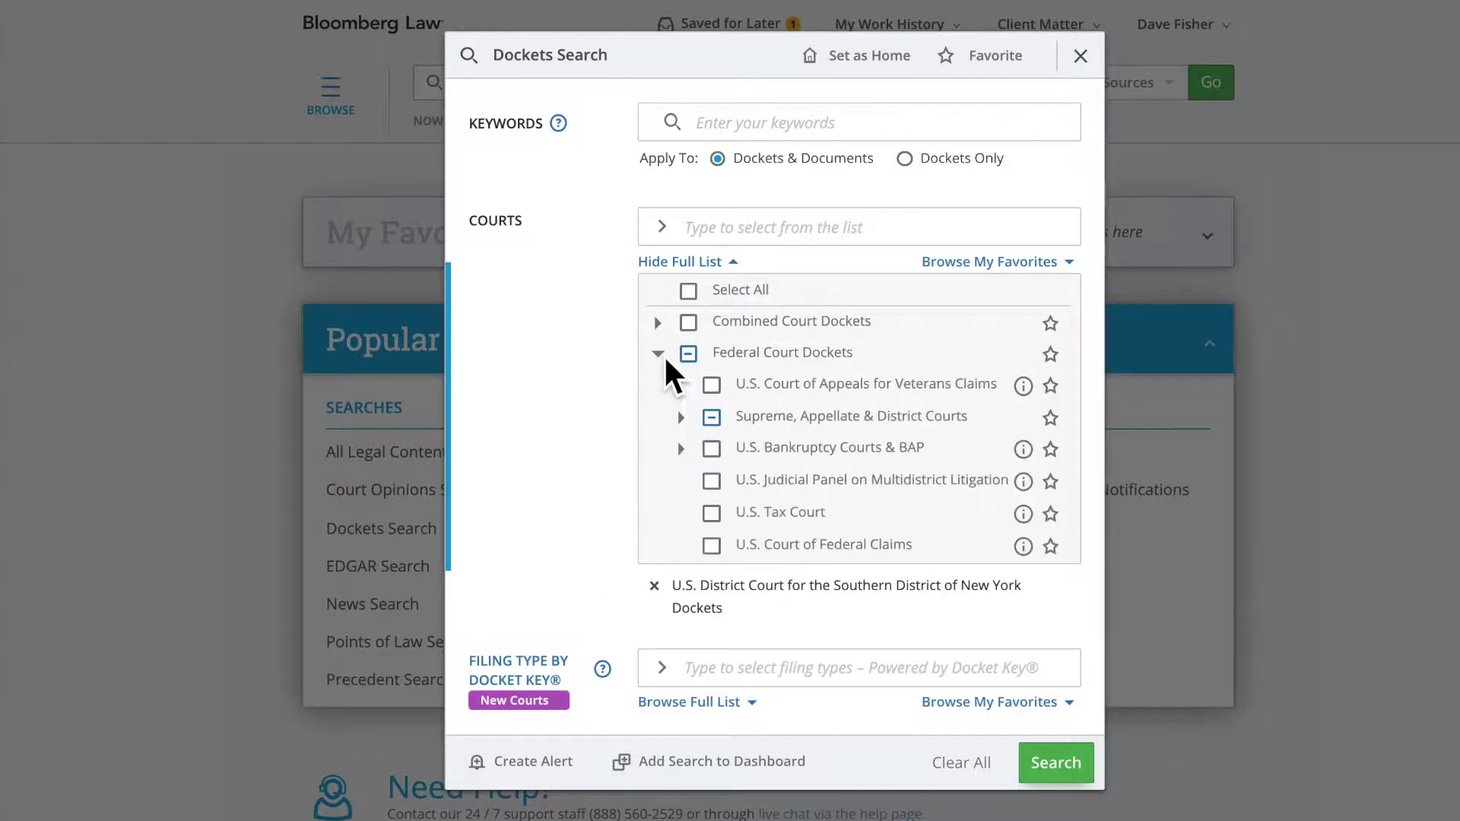
left_click(685, 418)
left_click(705, 512)
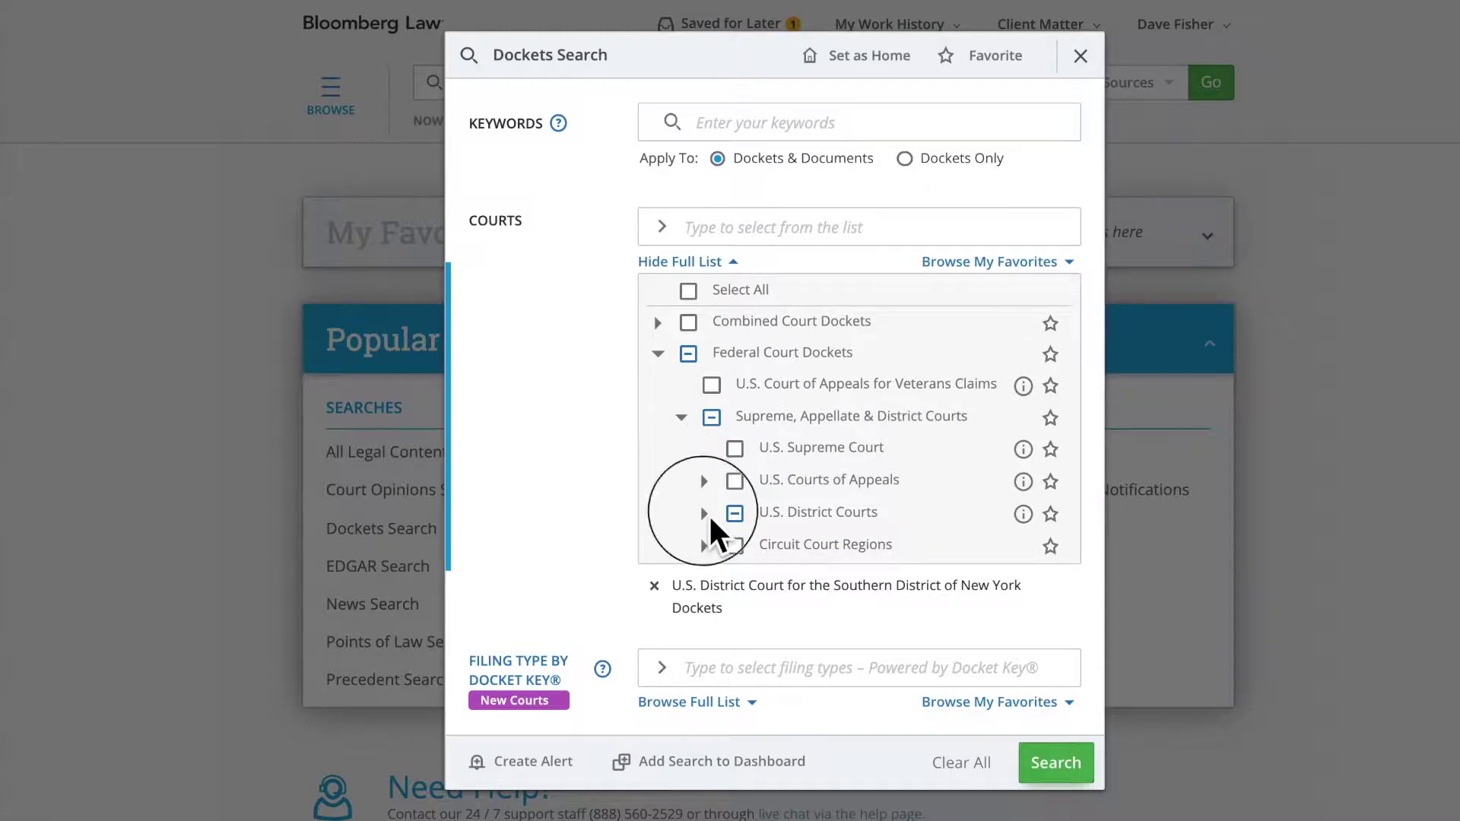
scroll(832, 497, "down", 3)
scroll(832, 496, "down", 2)
scroll(831, 496, "down", 3)
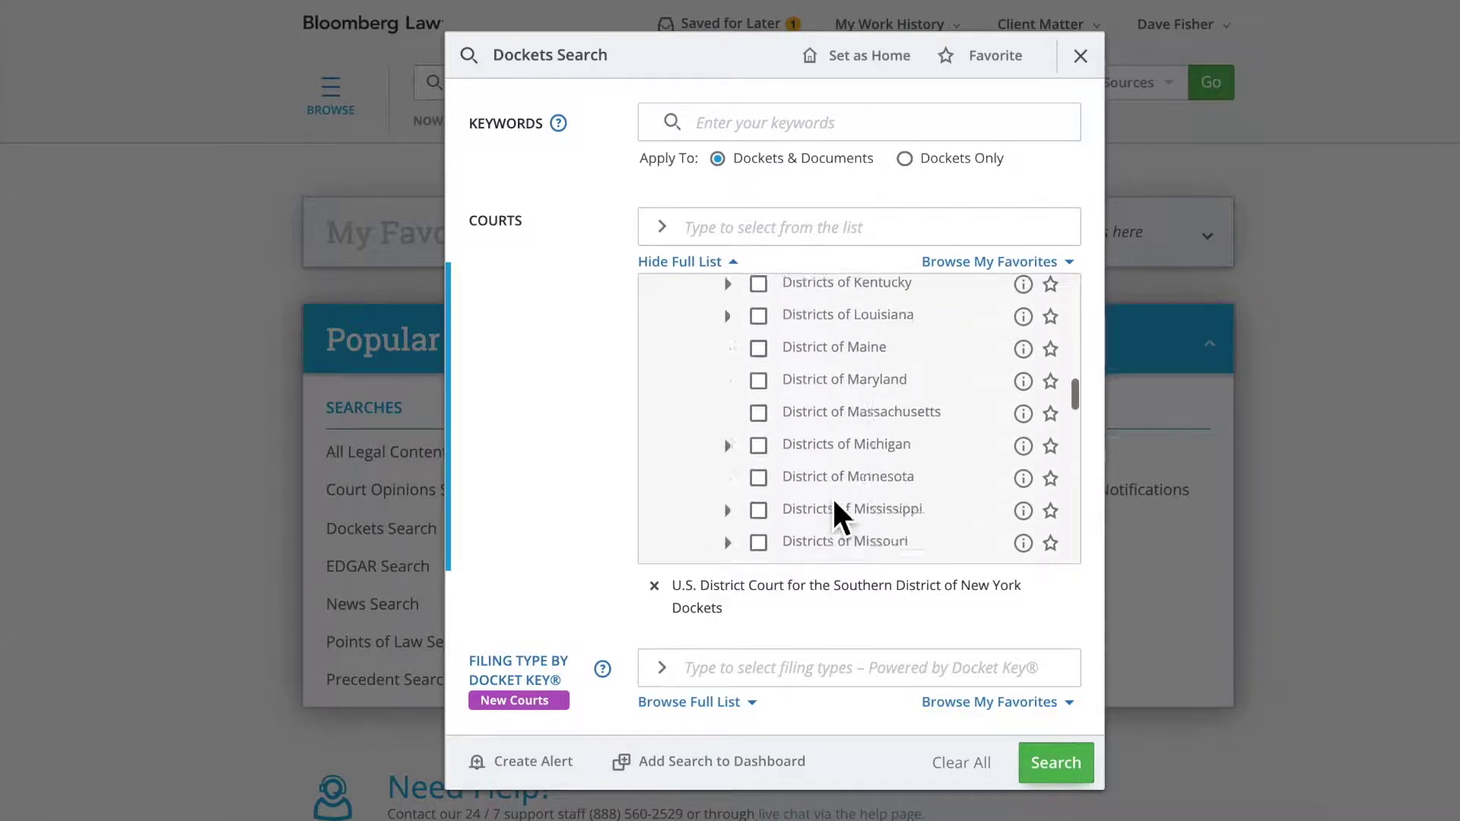
scroll(831, 496, "down", 3)
scroll(832, 497, "down", 1)
left_click(728, 416)
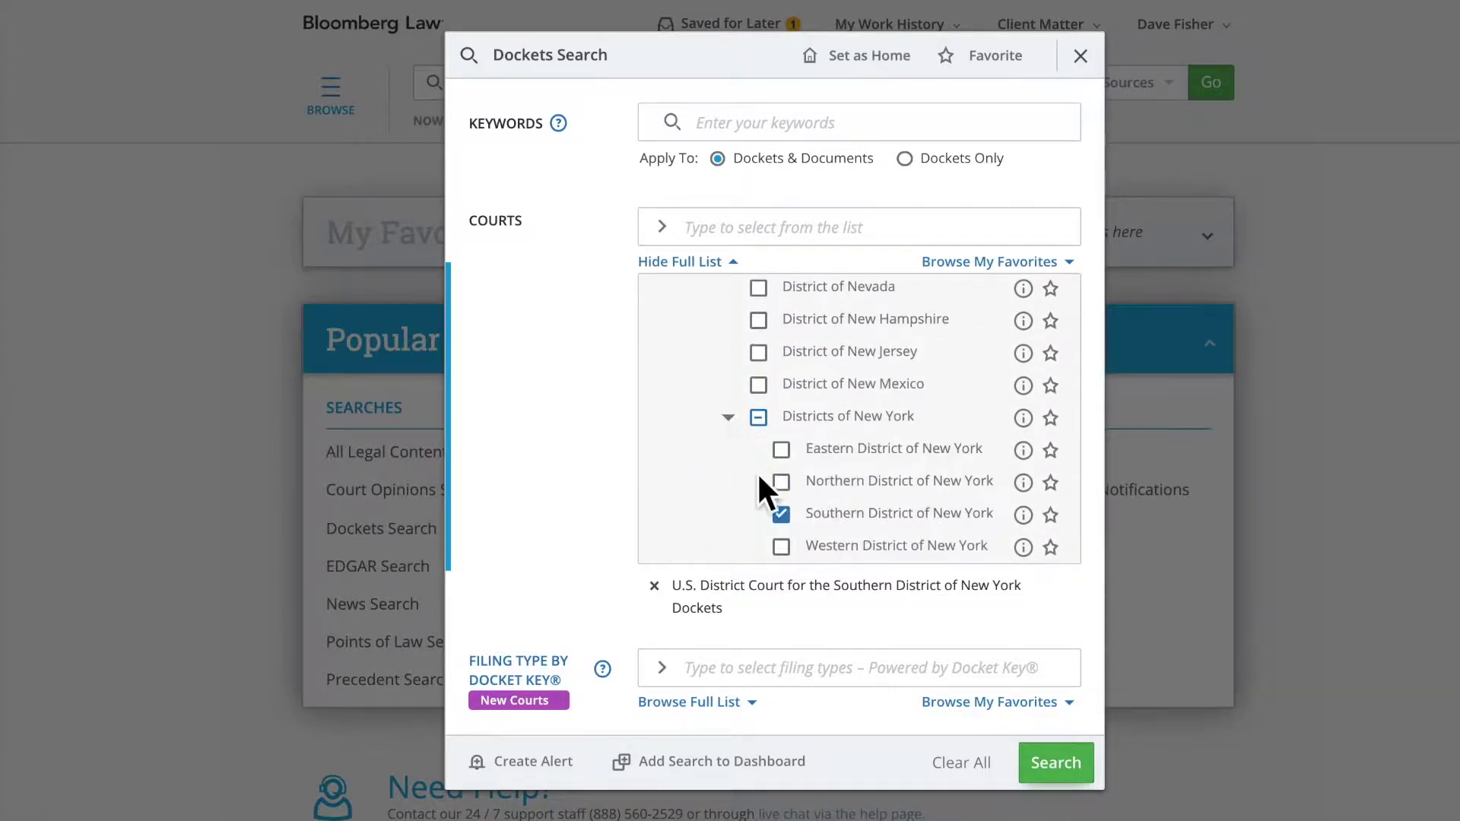
scroll(761, 487, "down", 2)
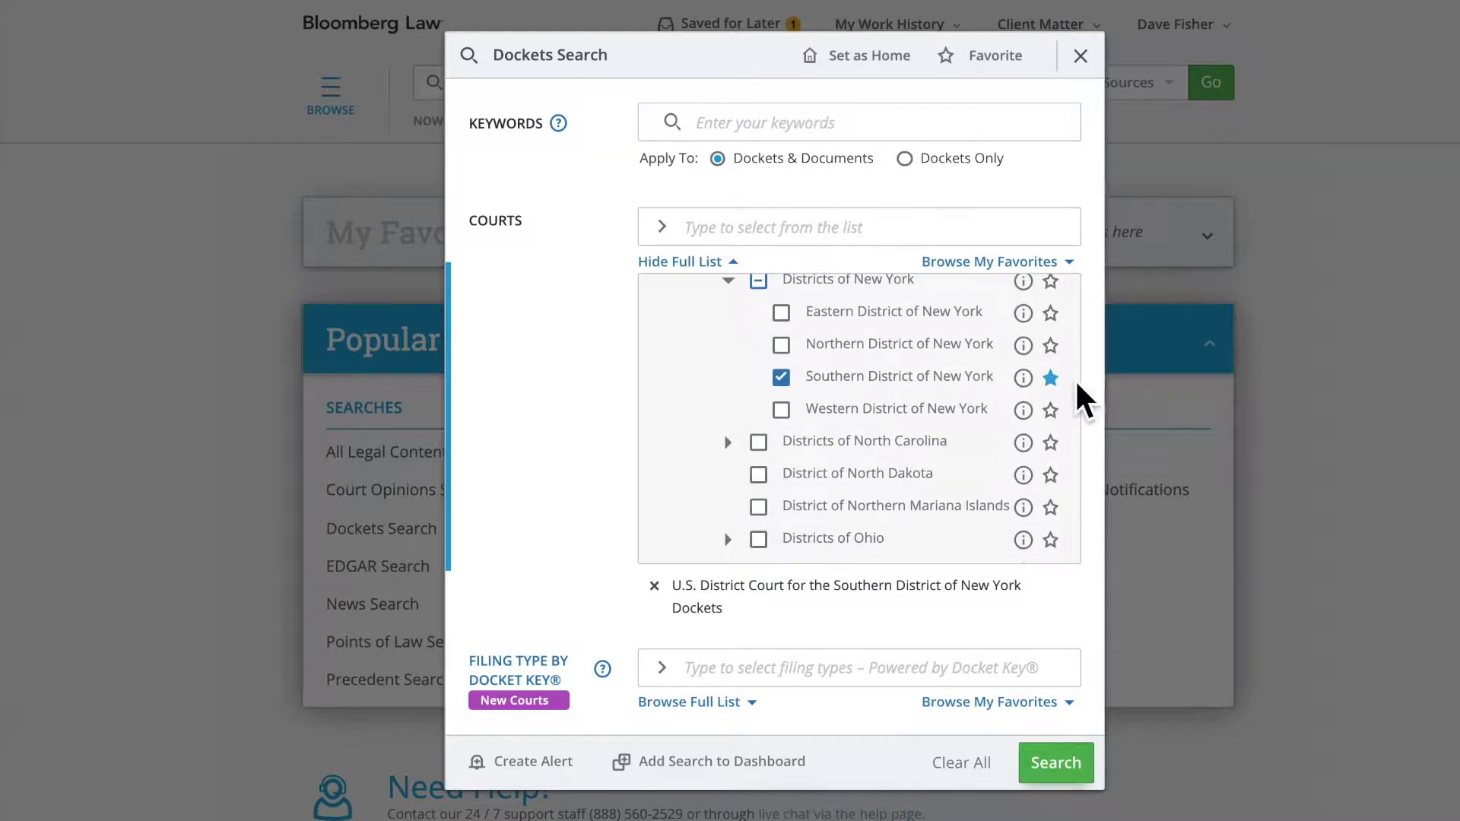
left_click(986, 267)
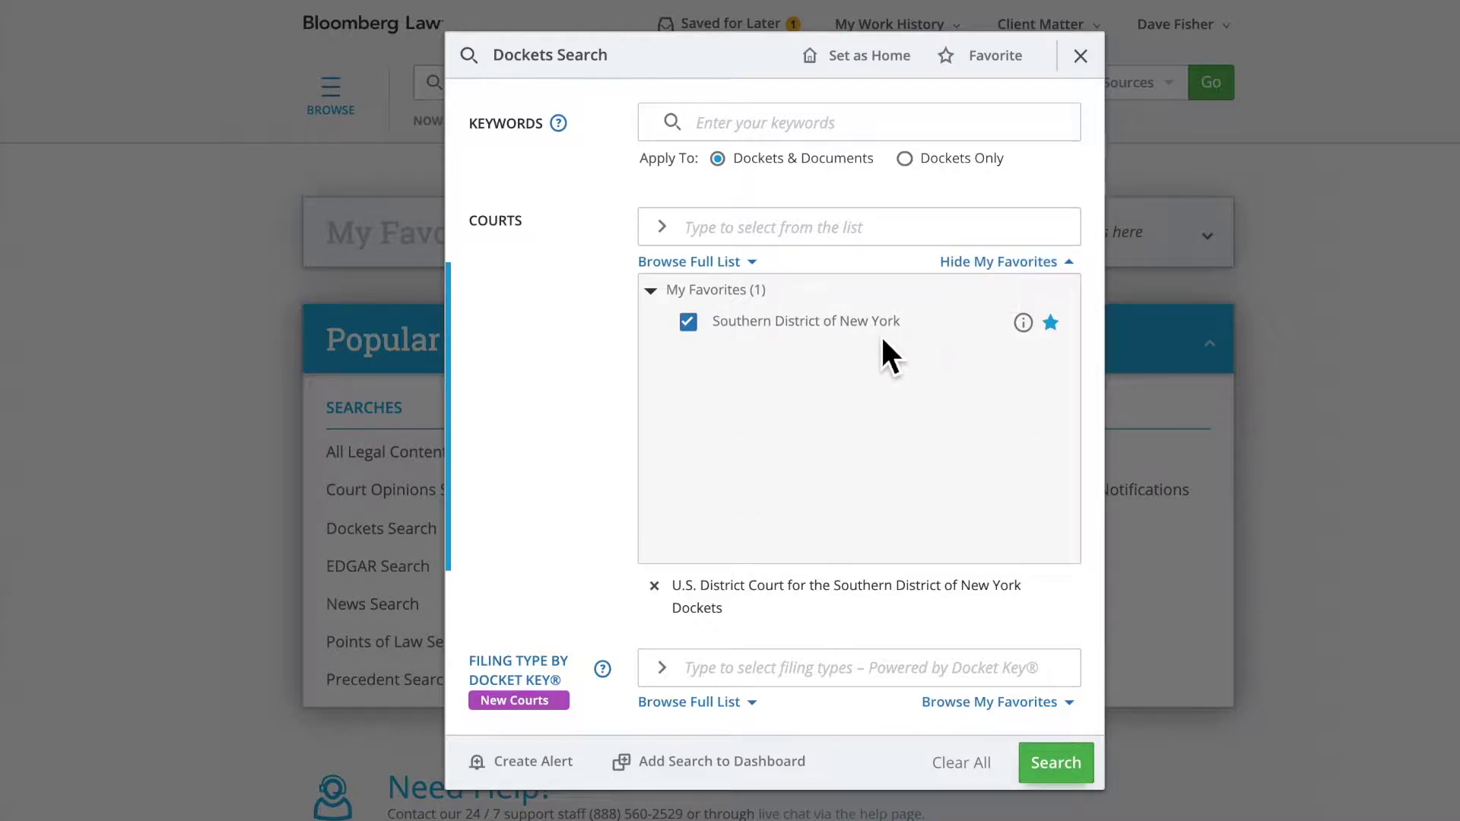
Step: Enter DISMISS as the docket search keywords
left_click(819, 134)
type("DISMISS")
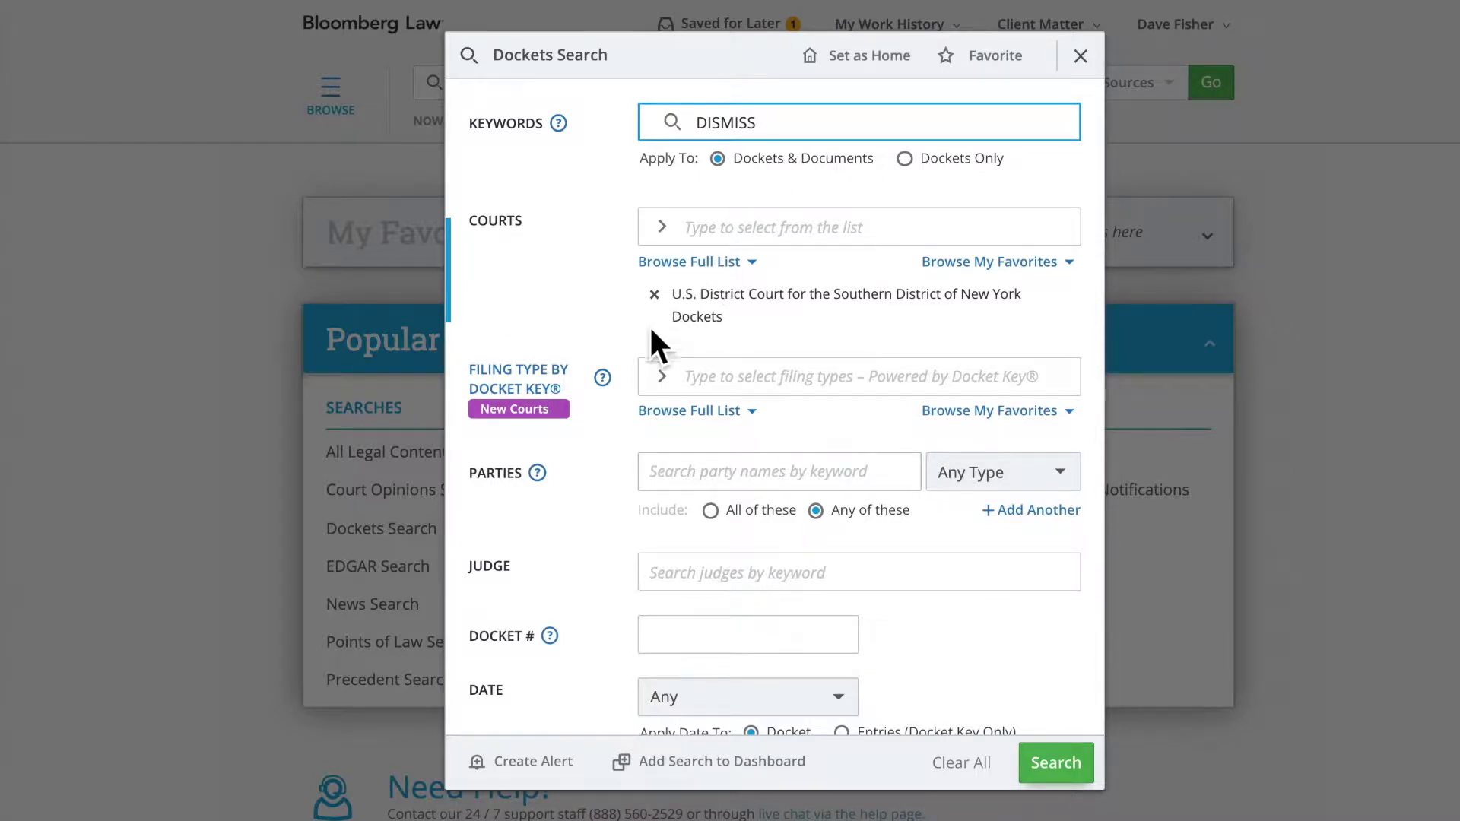
Step: Pick Brief from the full filing type list, then run the DISMISS search
left_click(611, 383)
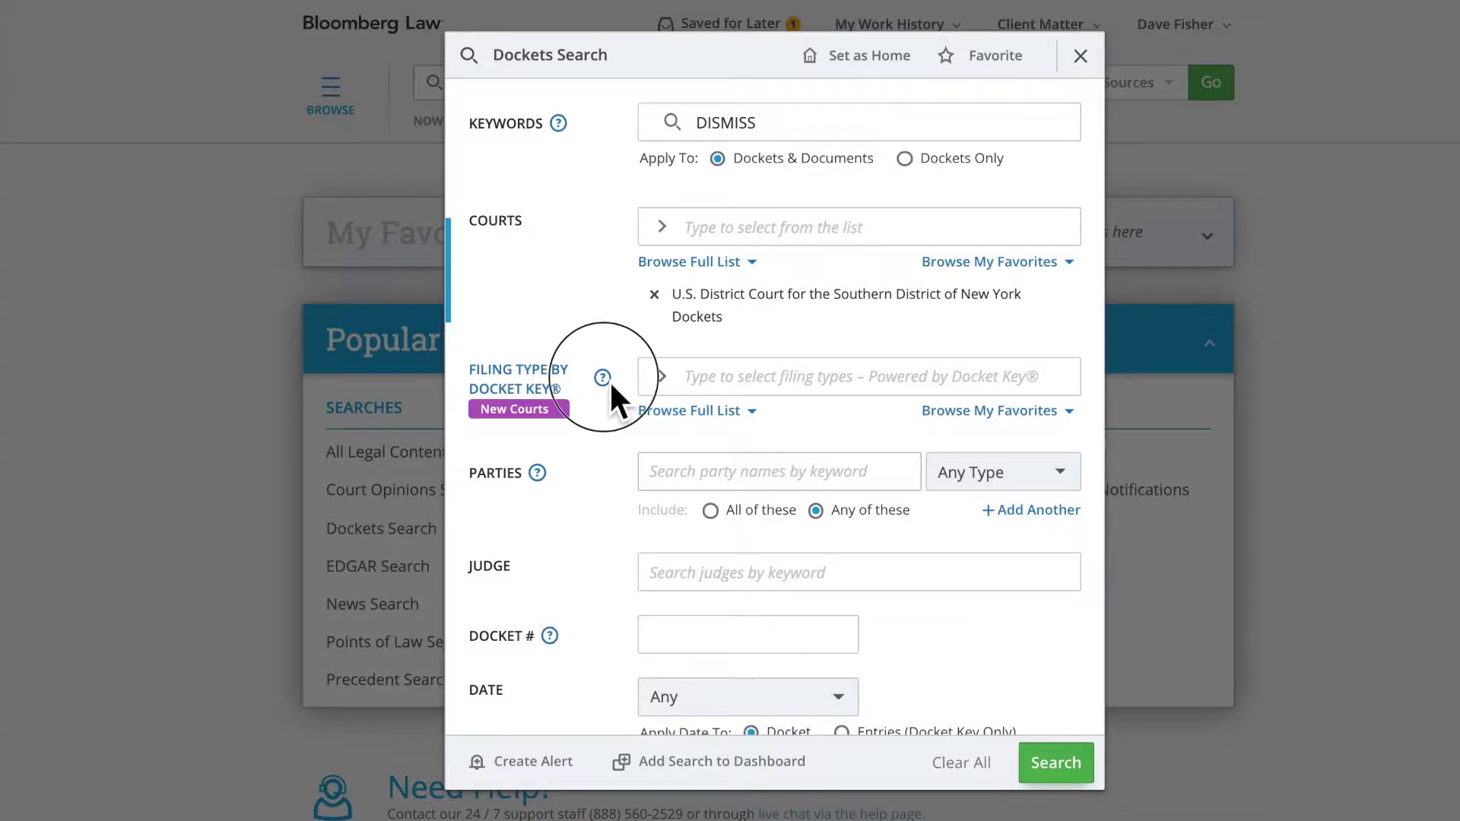
scroll(611, 384, "down", 2)
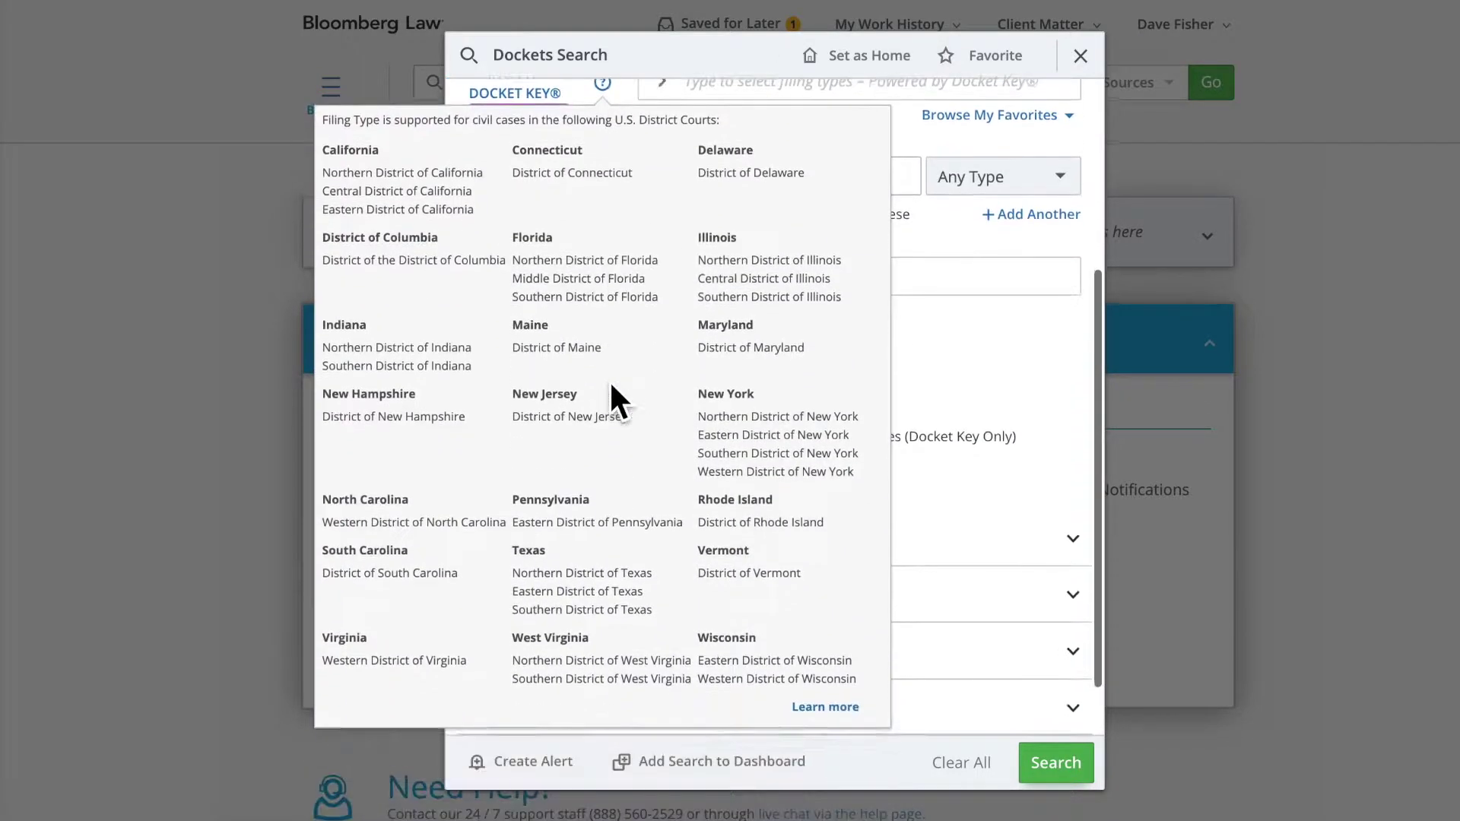
scroll(912, 274, "up", 1)
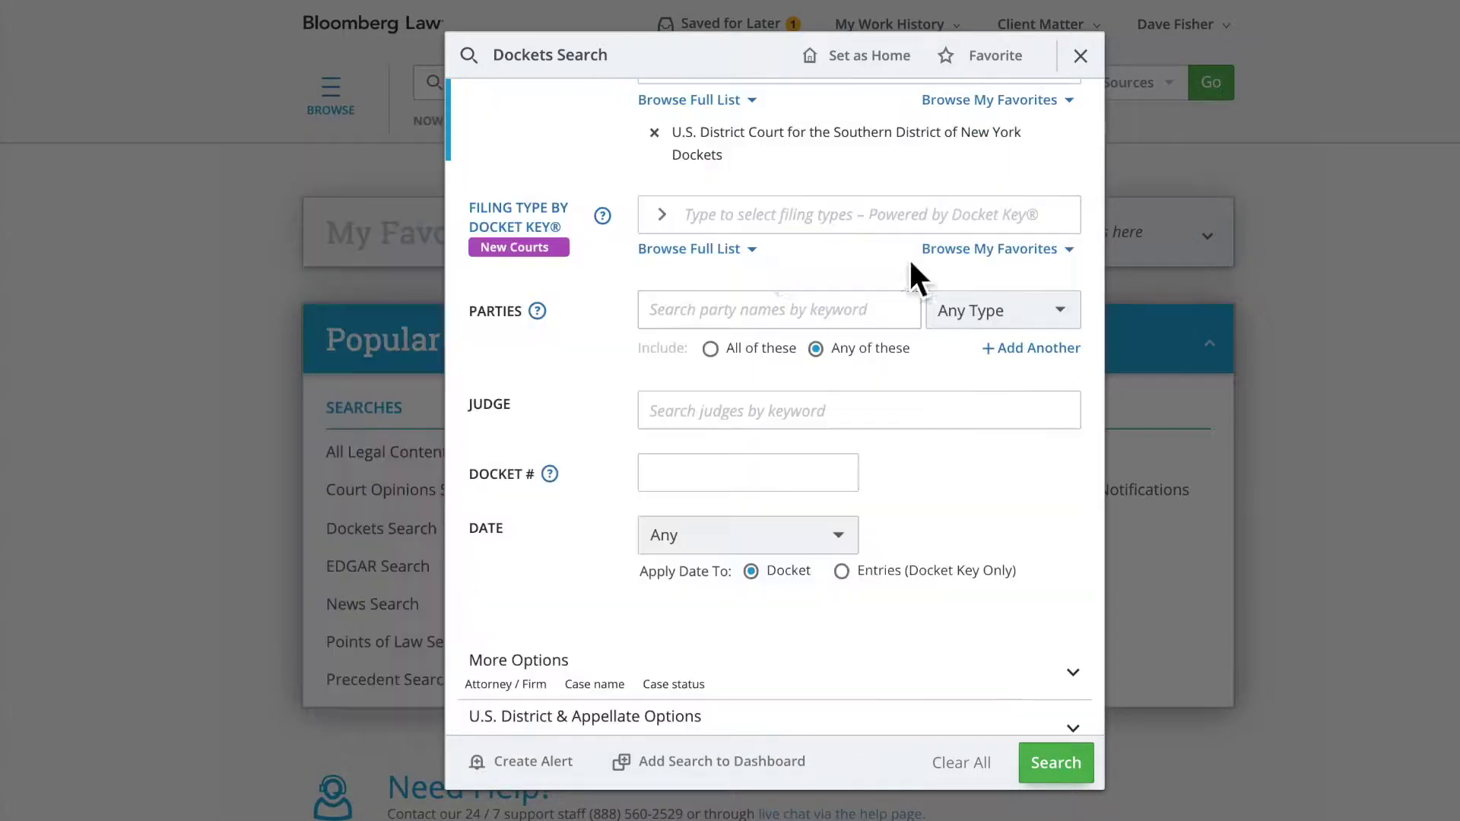
left_click(741, 255)
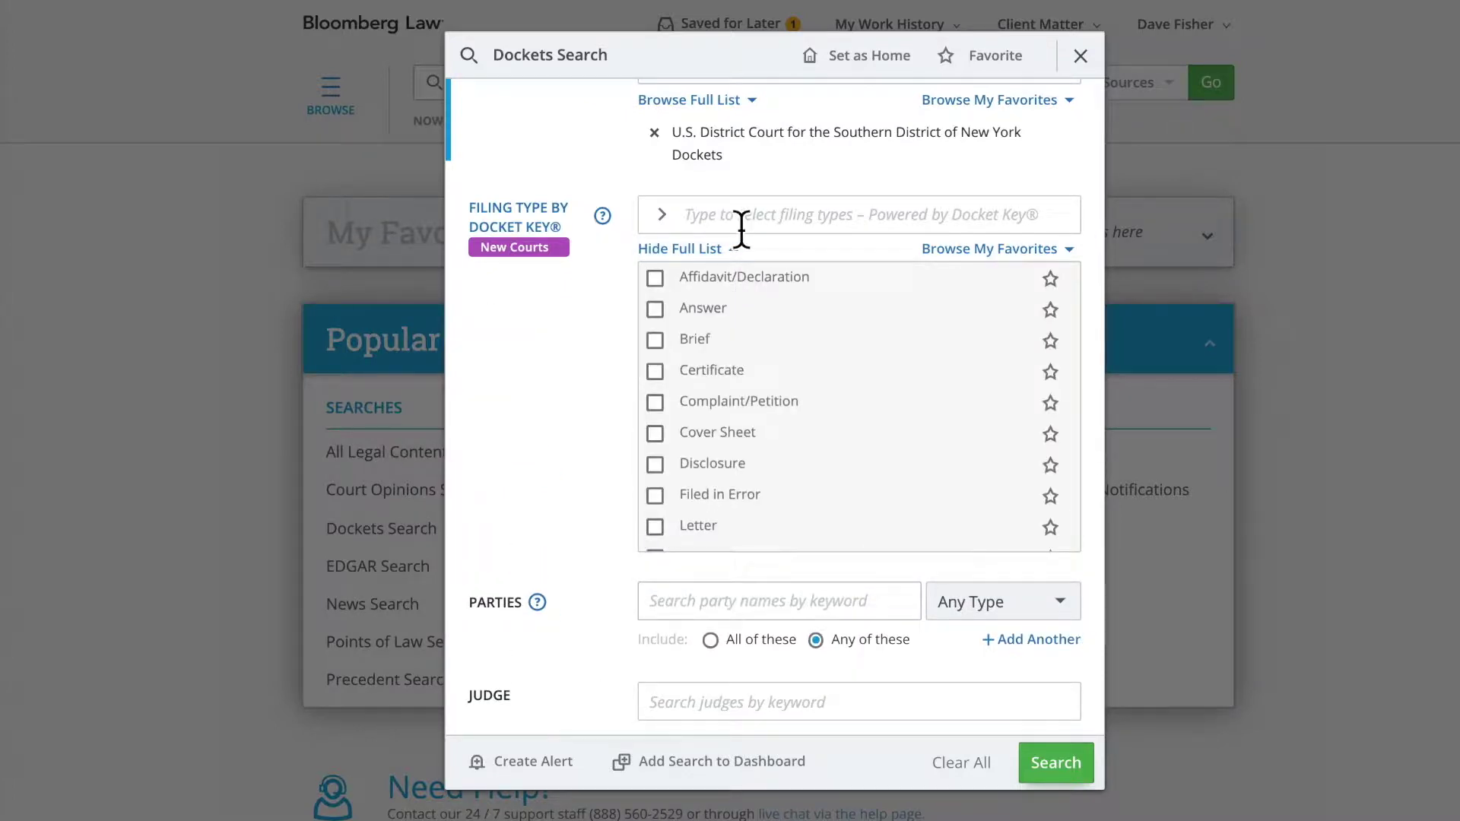
left_click(740, 223)
type("BRIEF")
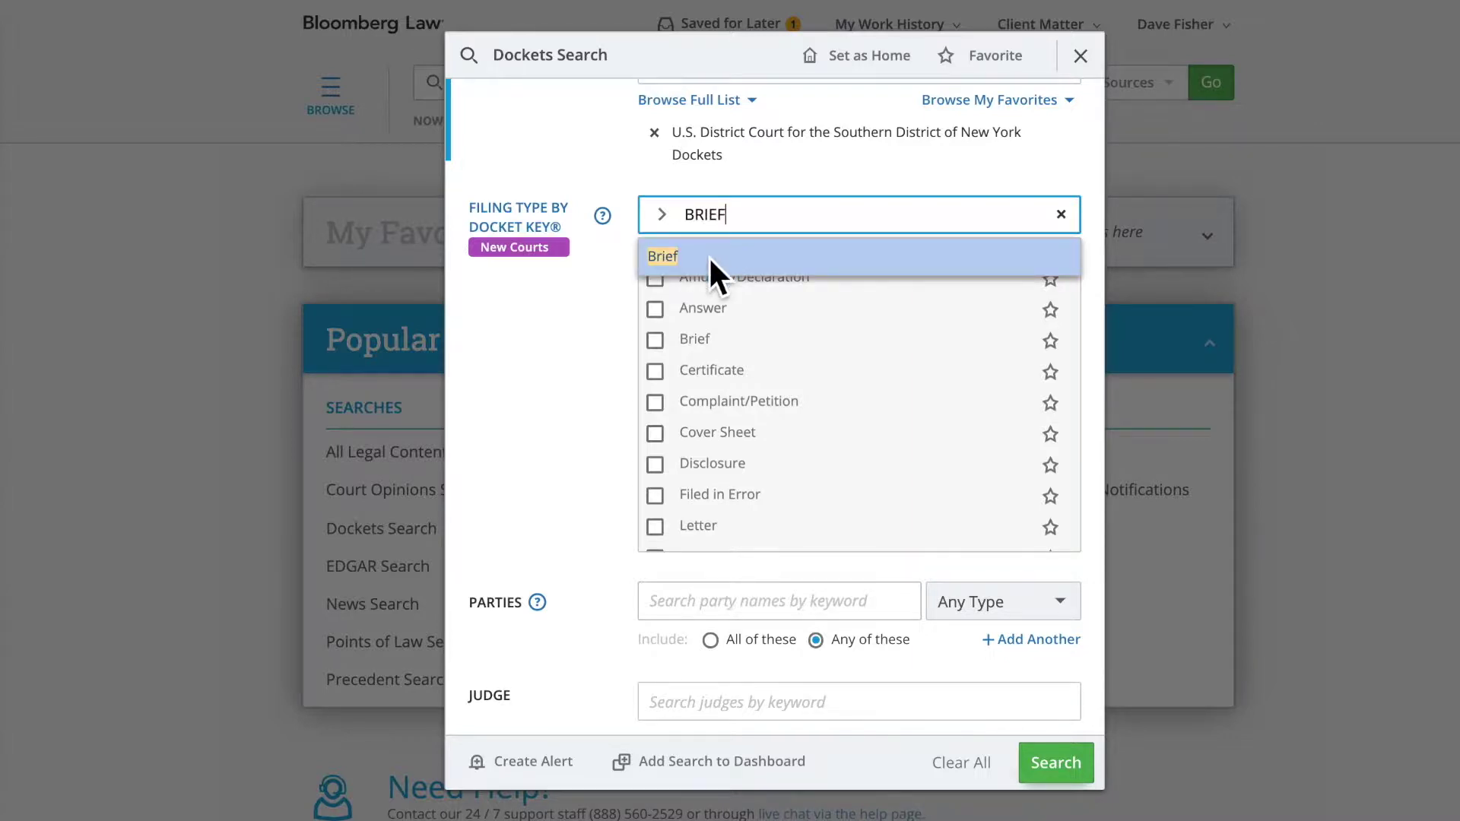
left_click(708, 256)
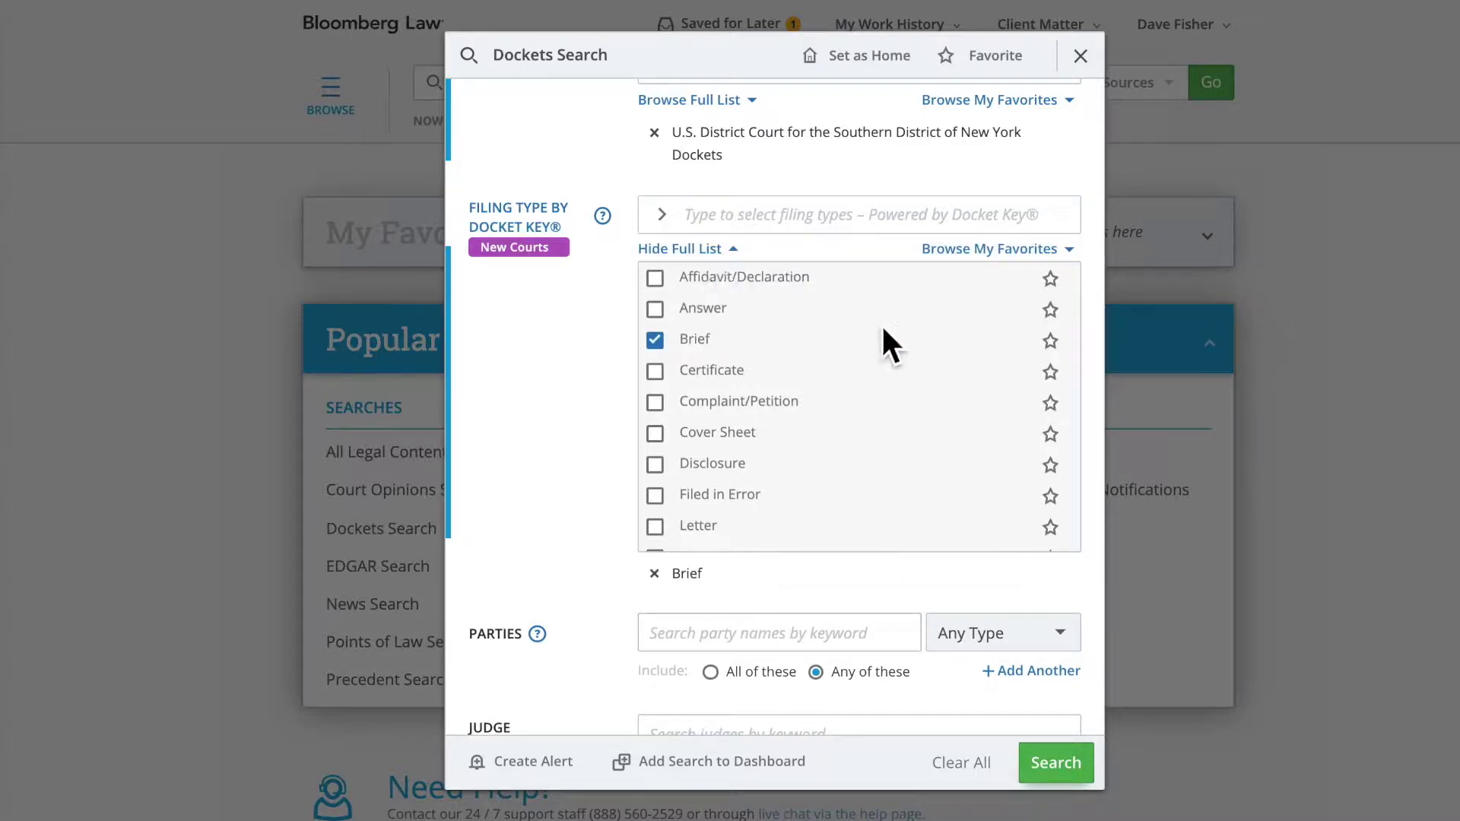
left_click(1084, 766)
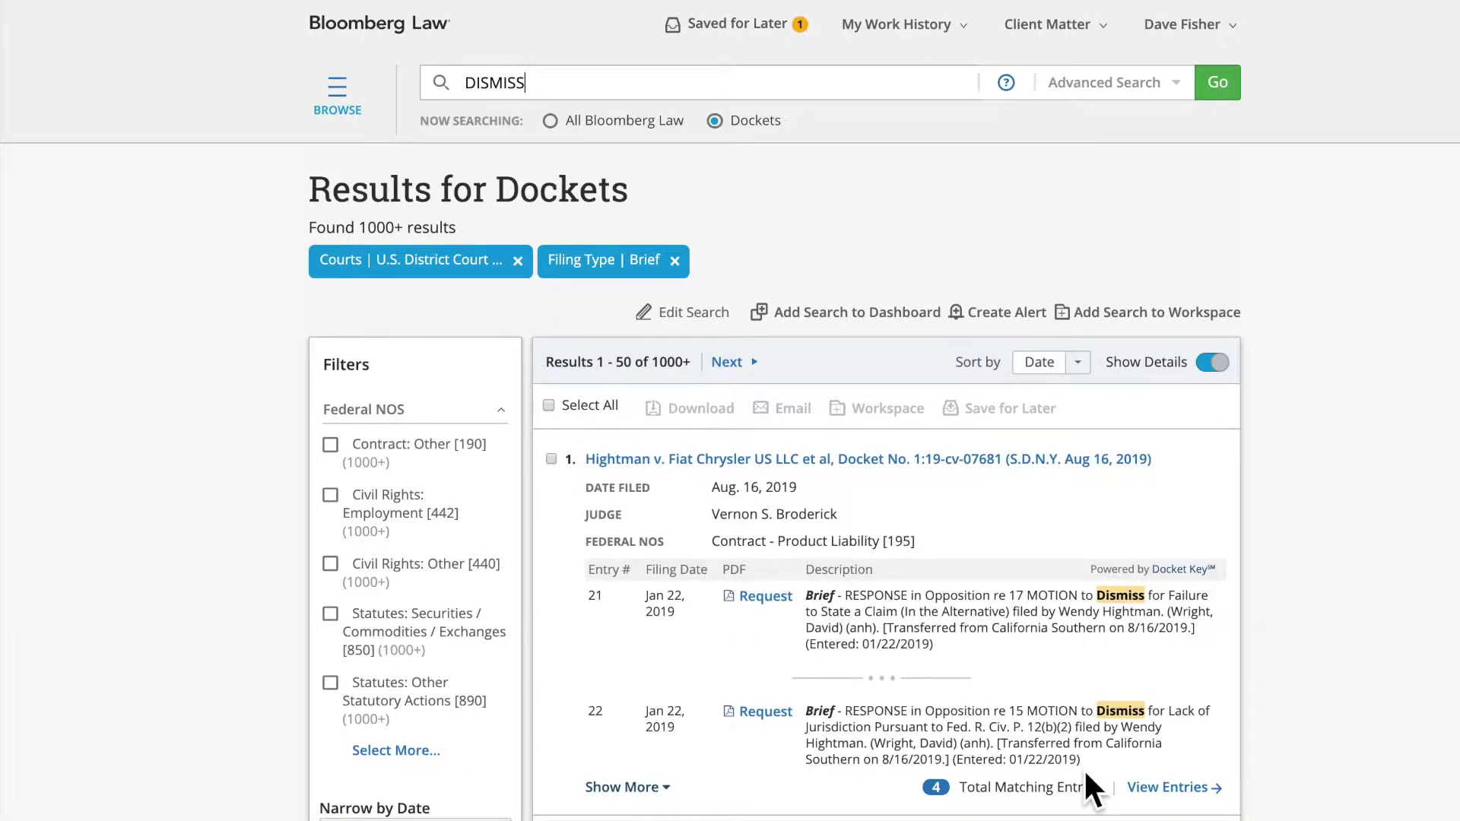
scroll(1085, 775, "down", 10)
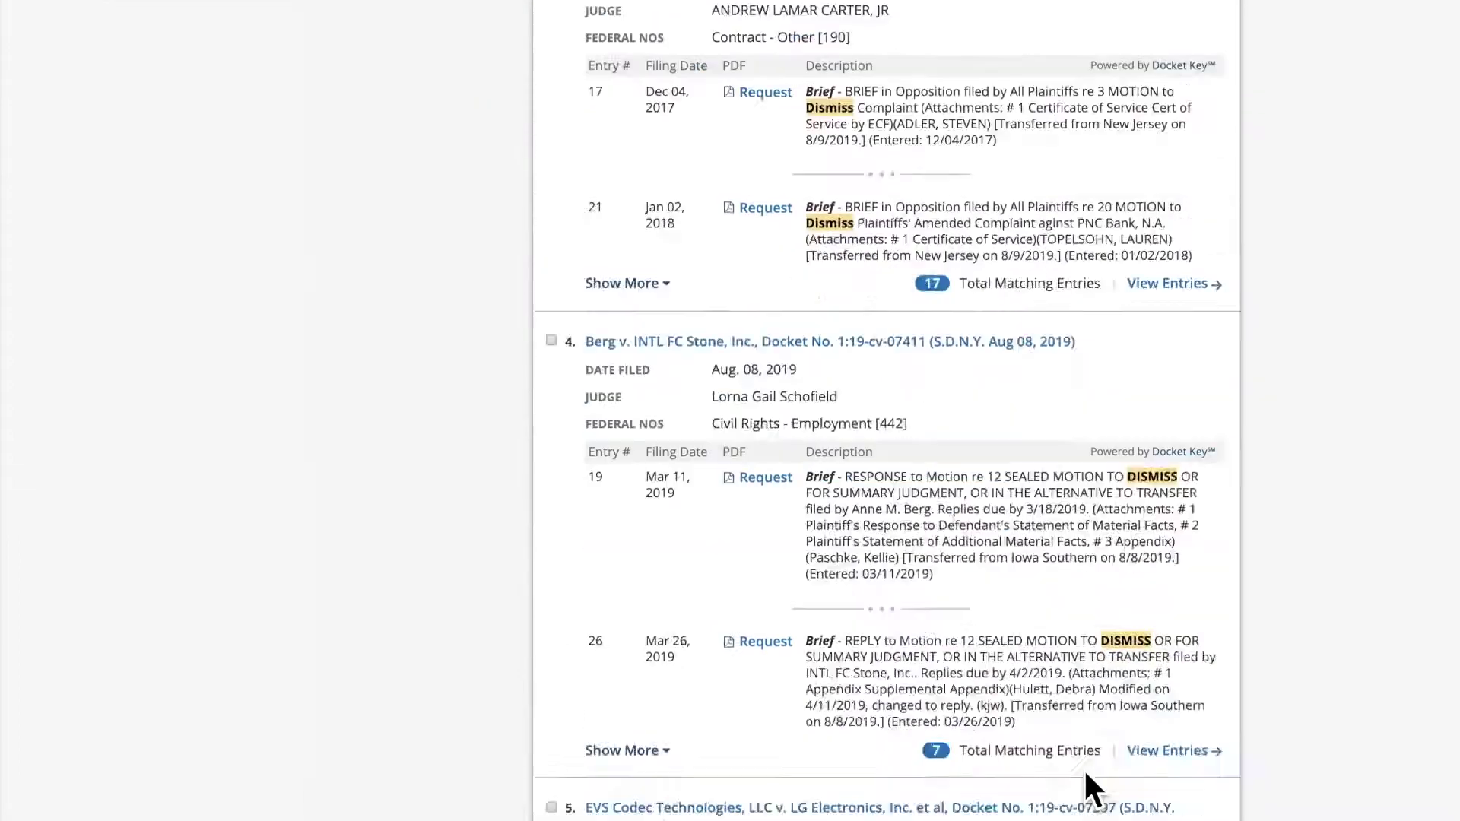
scroll(1085, 774, "down", 10)
scroll(1085, 774, "down", 10)
scroll(1085, 775, "down", 10)
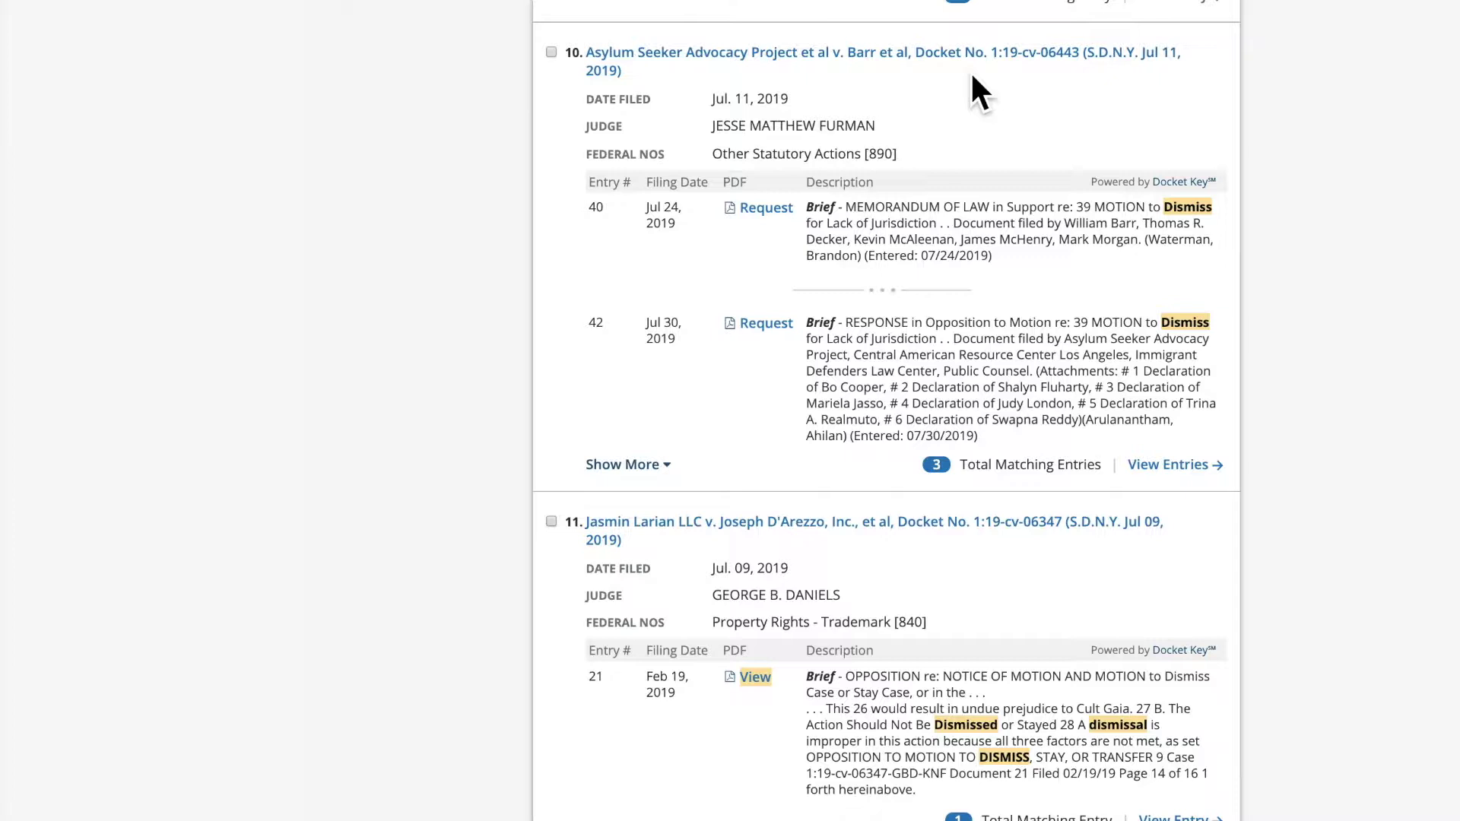
scroll(1034, 561, "down", 1)
scroll(1034, 561, "down", 3)
scroll(1034, 561, "down", 1)
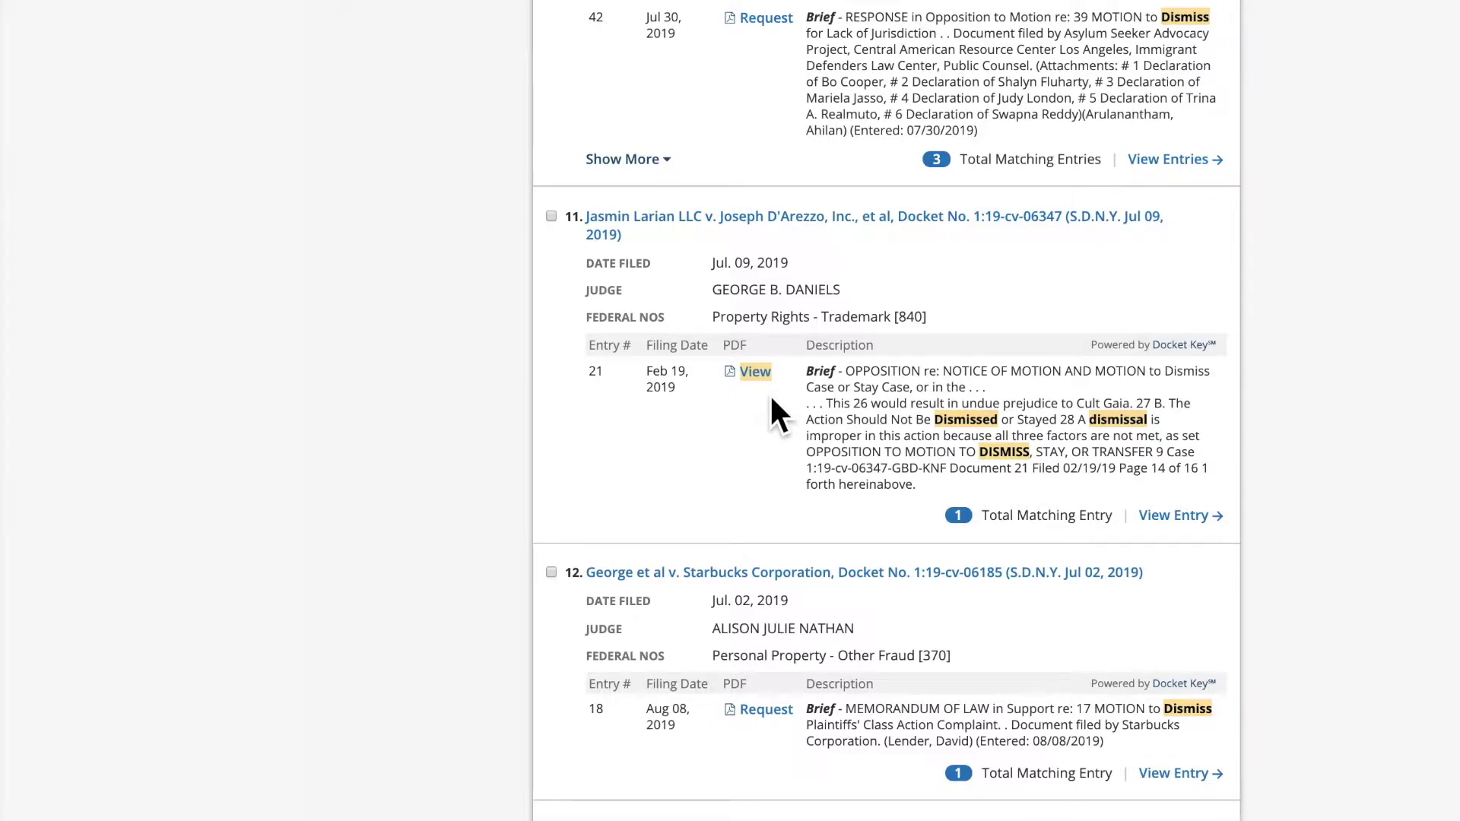
Step: Open the Jasmin Larian LLC opposition brief PDF from result 11
left_click(755, 374)
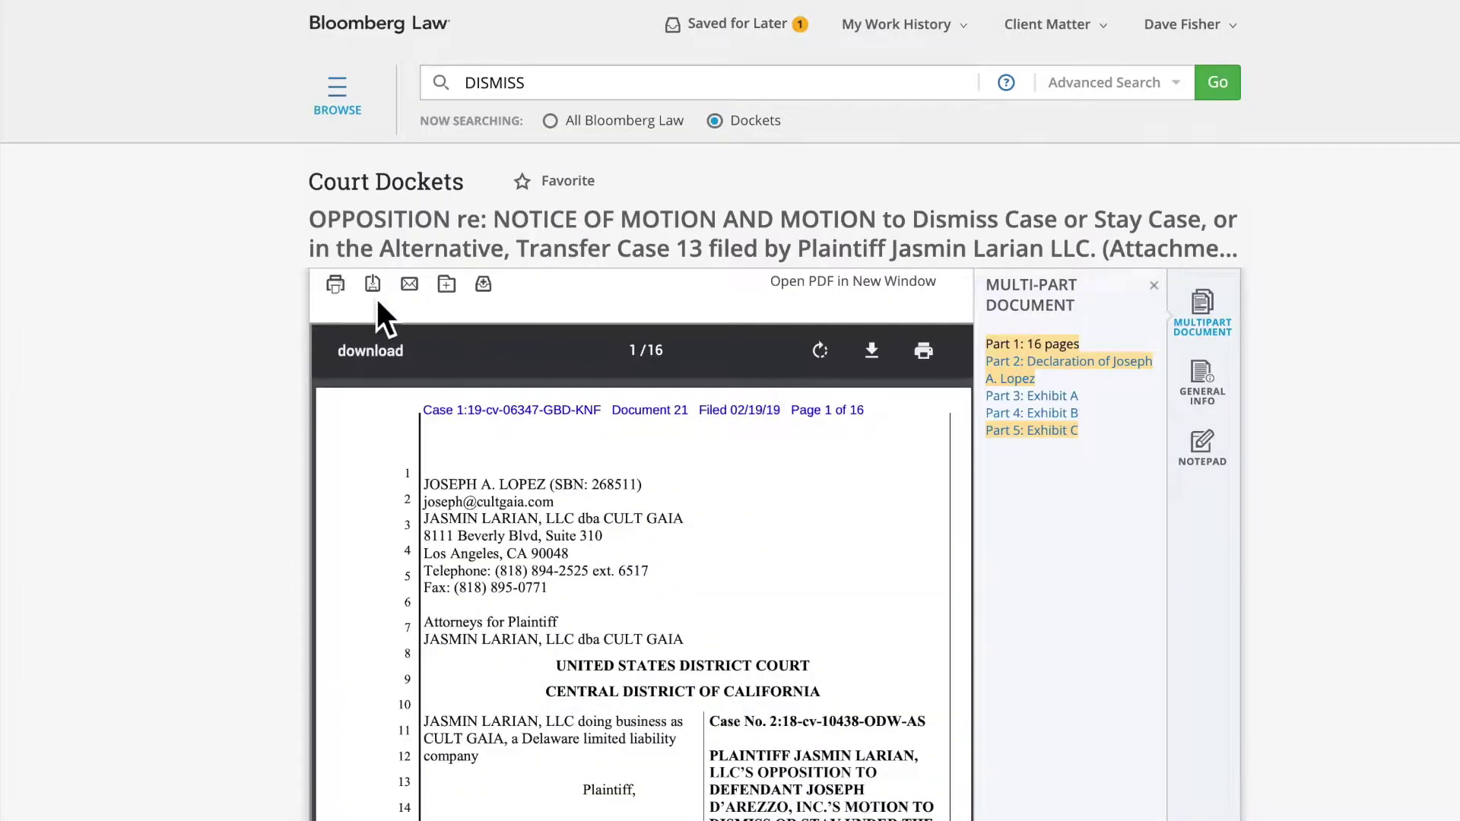
Step: Check the brief's print and download options before returning to the results
left_click(375, 286)
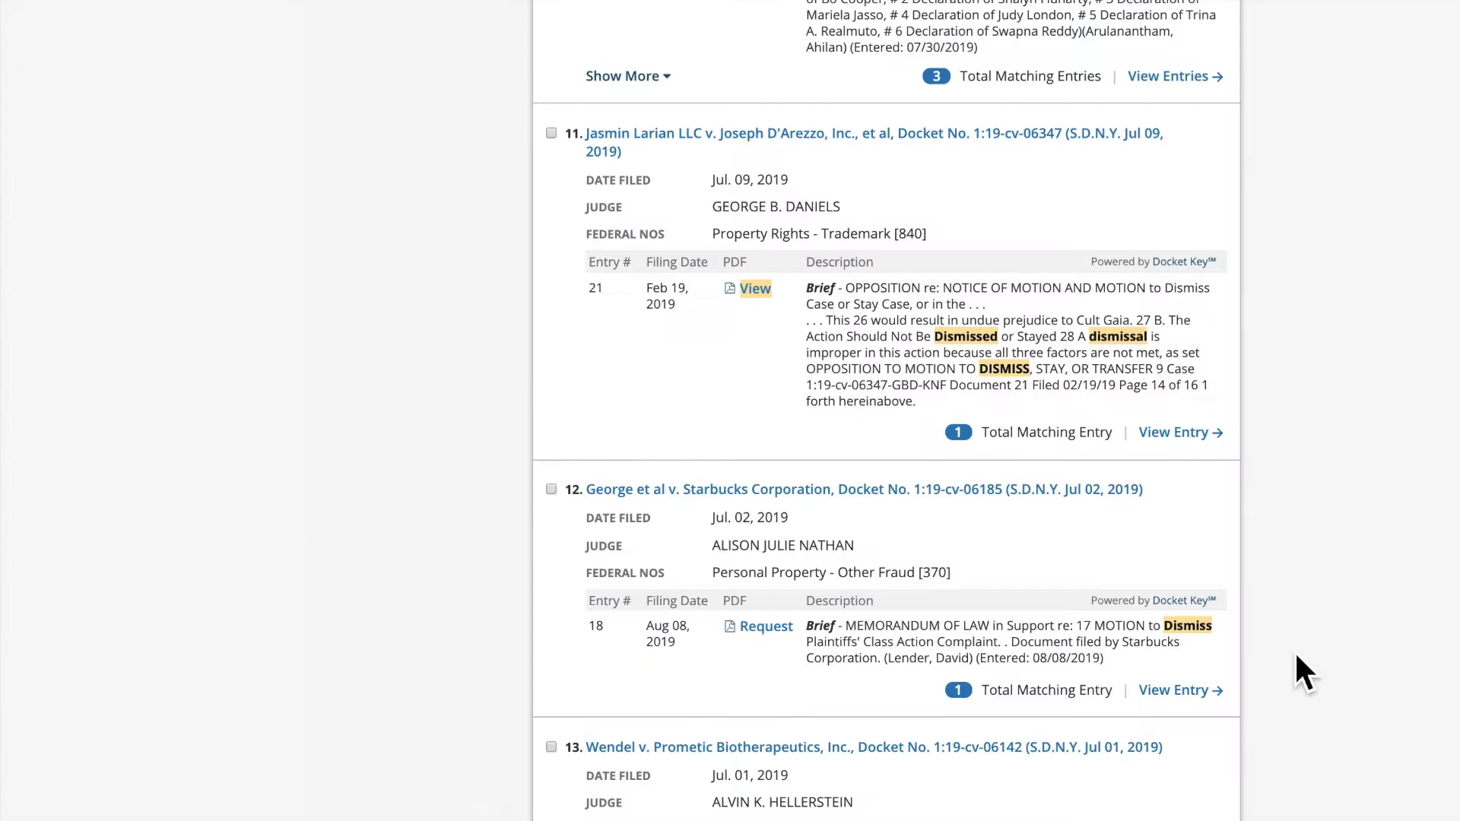
Step: Request the George v. Starbucks memorandum of law and accept the collection fee
left_click(766, 626)
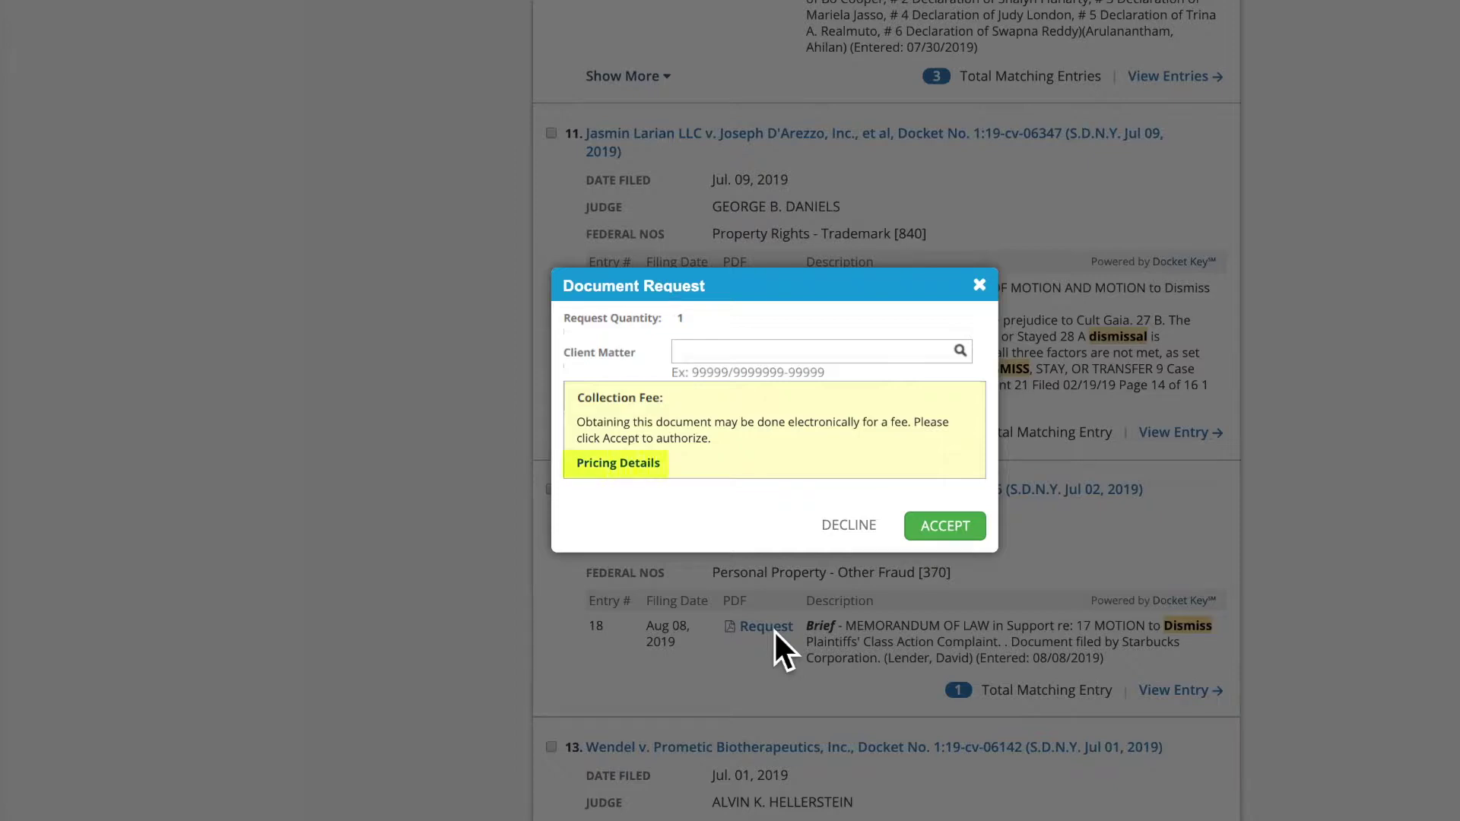
left_click(959, 532)
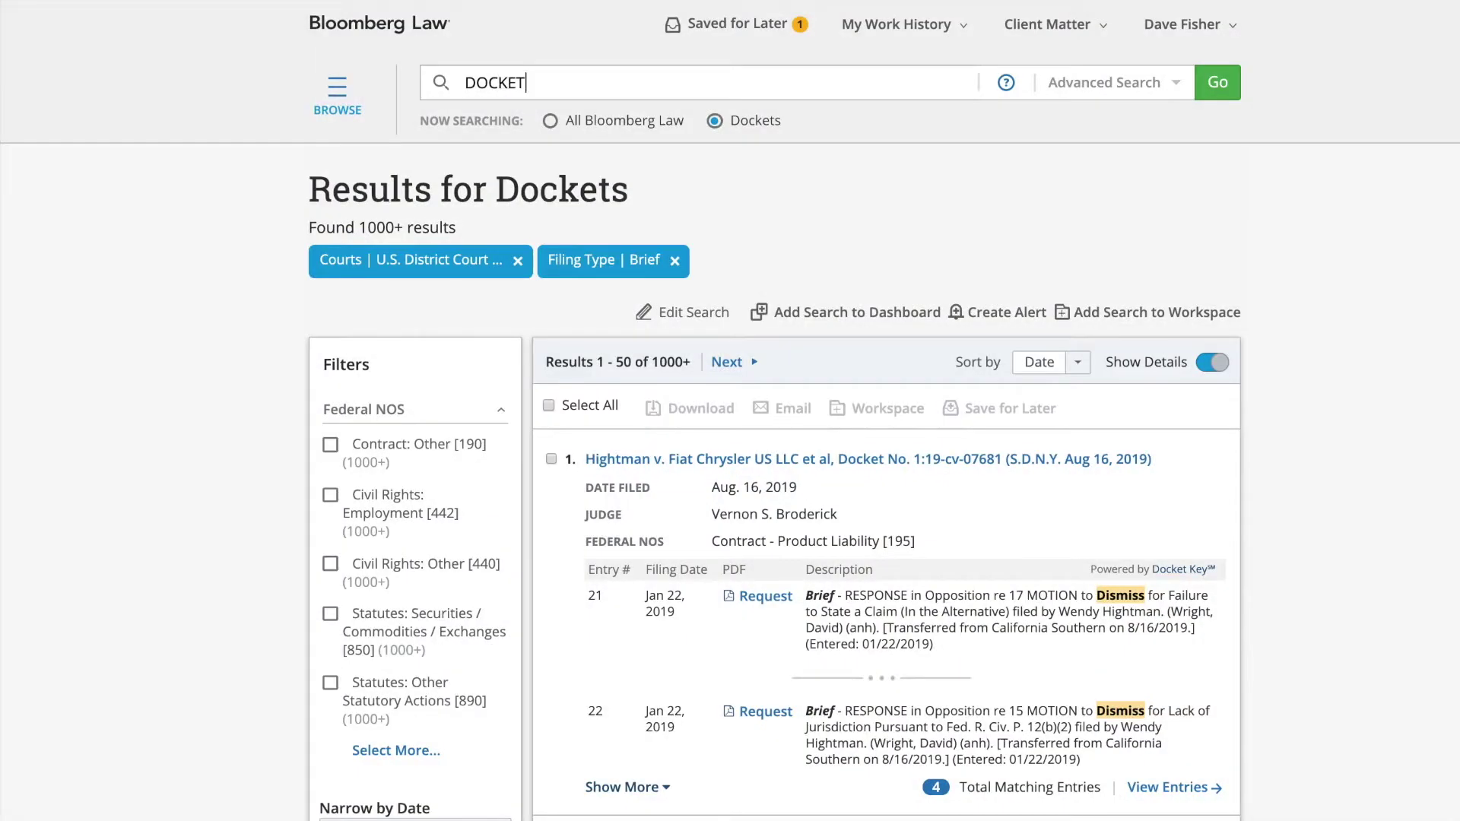
type(" REQUEST")
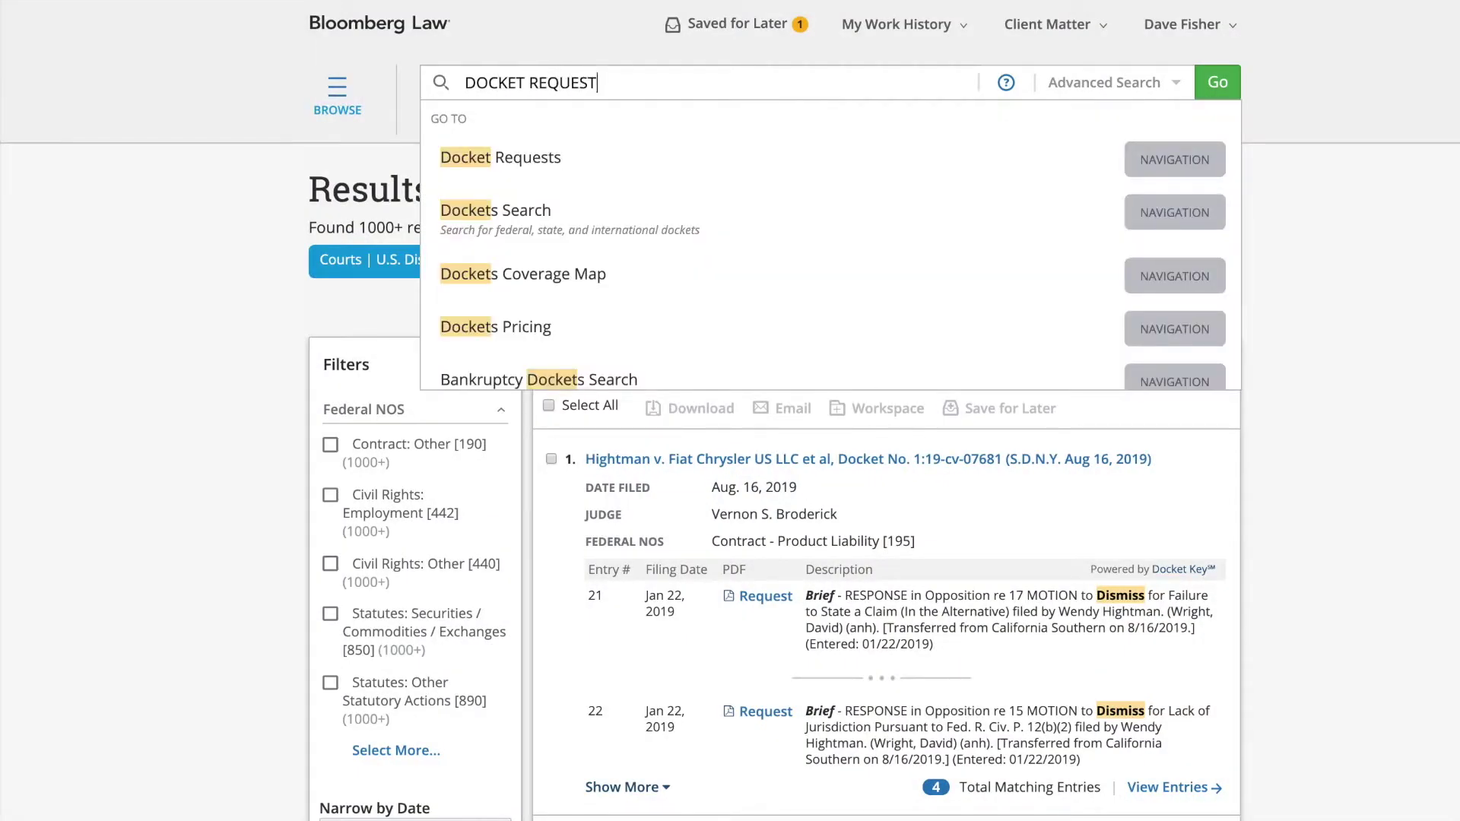
type("S")
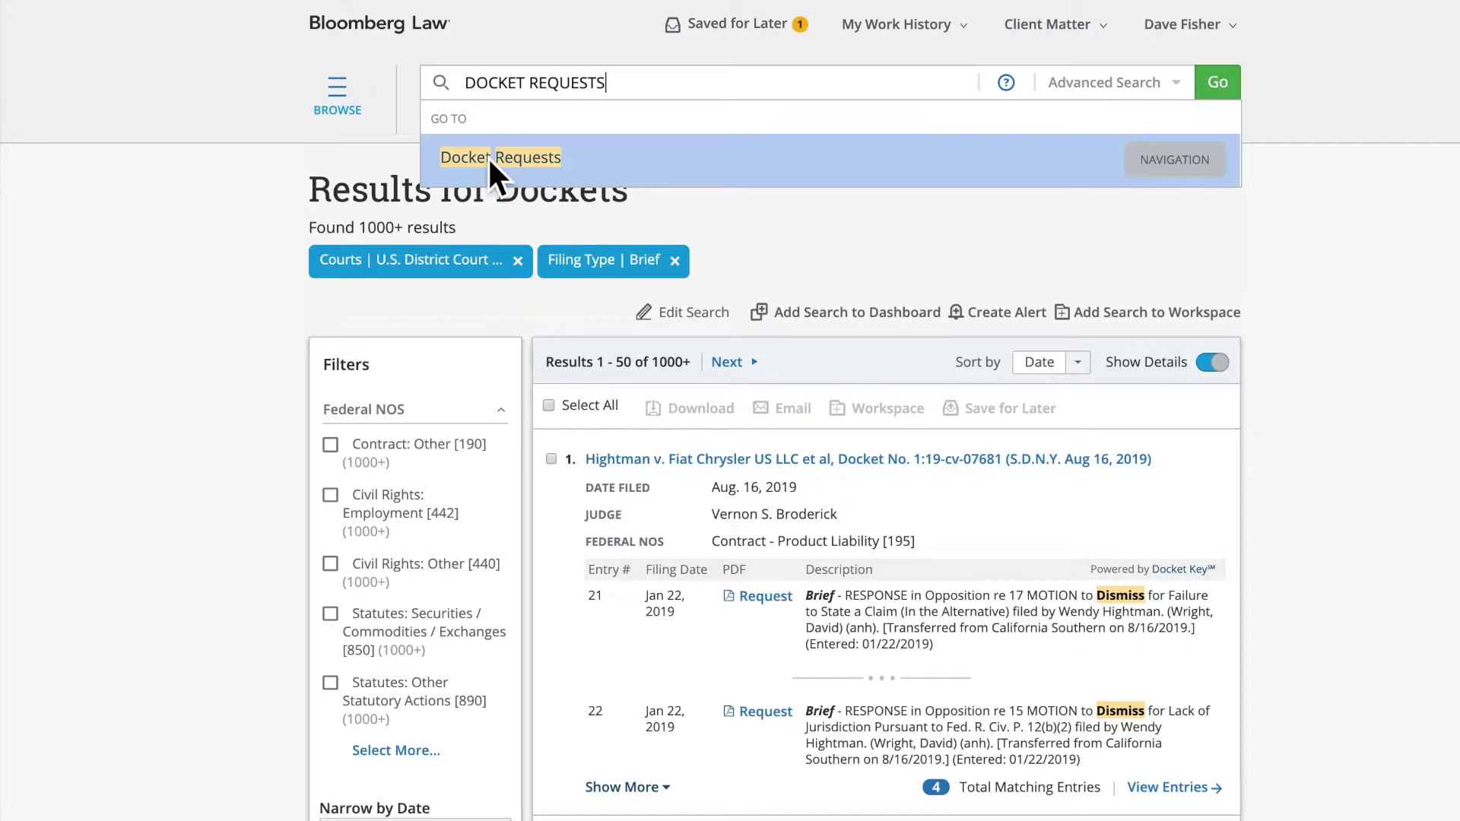
left_click(487, 156)
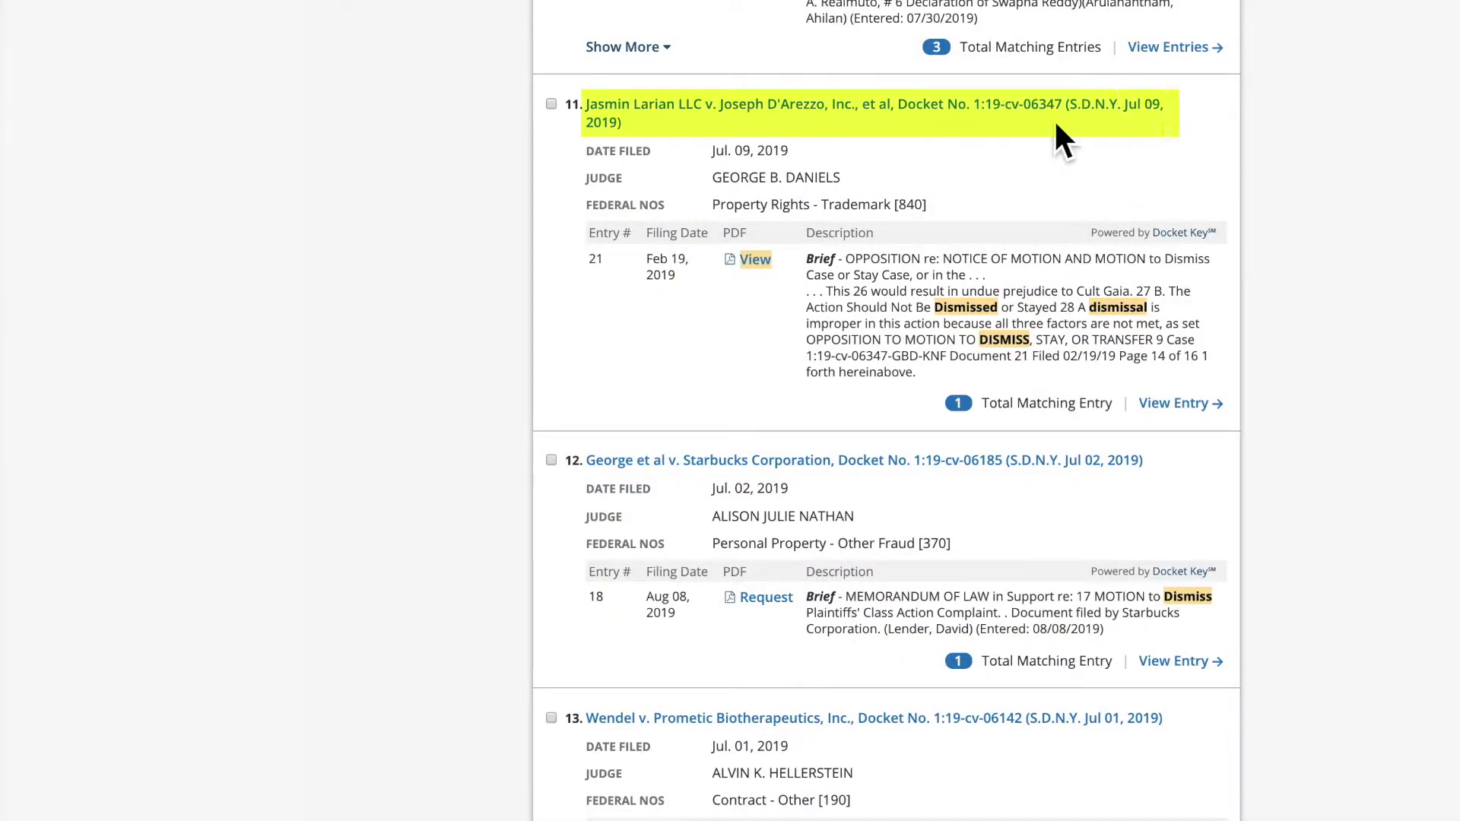
Step: Open the Jasmin Larian LLC v. Joseph D'Arezzo court docket from result 11's View Entry link
left_click(1191, 405)
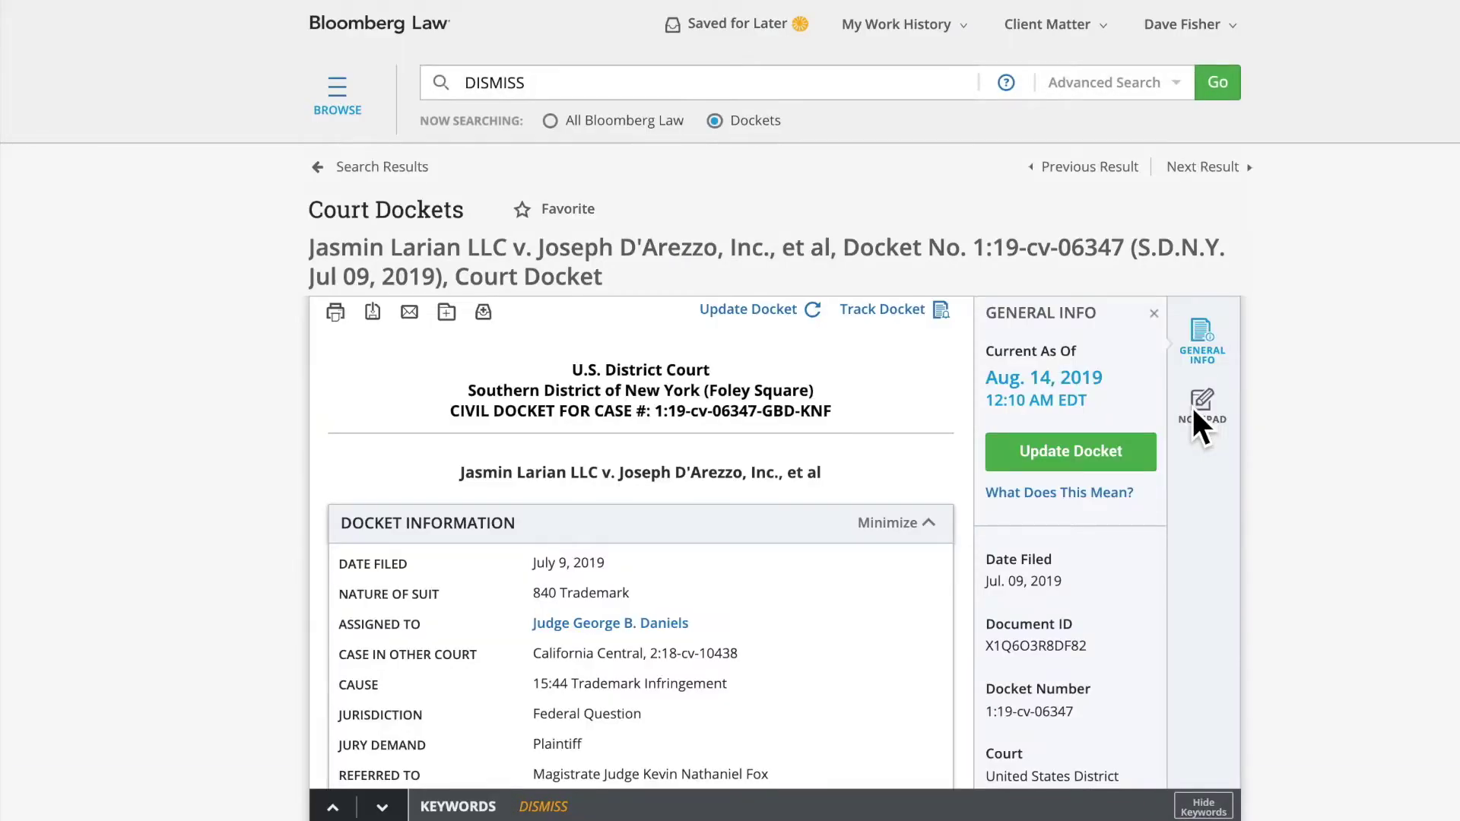